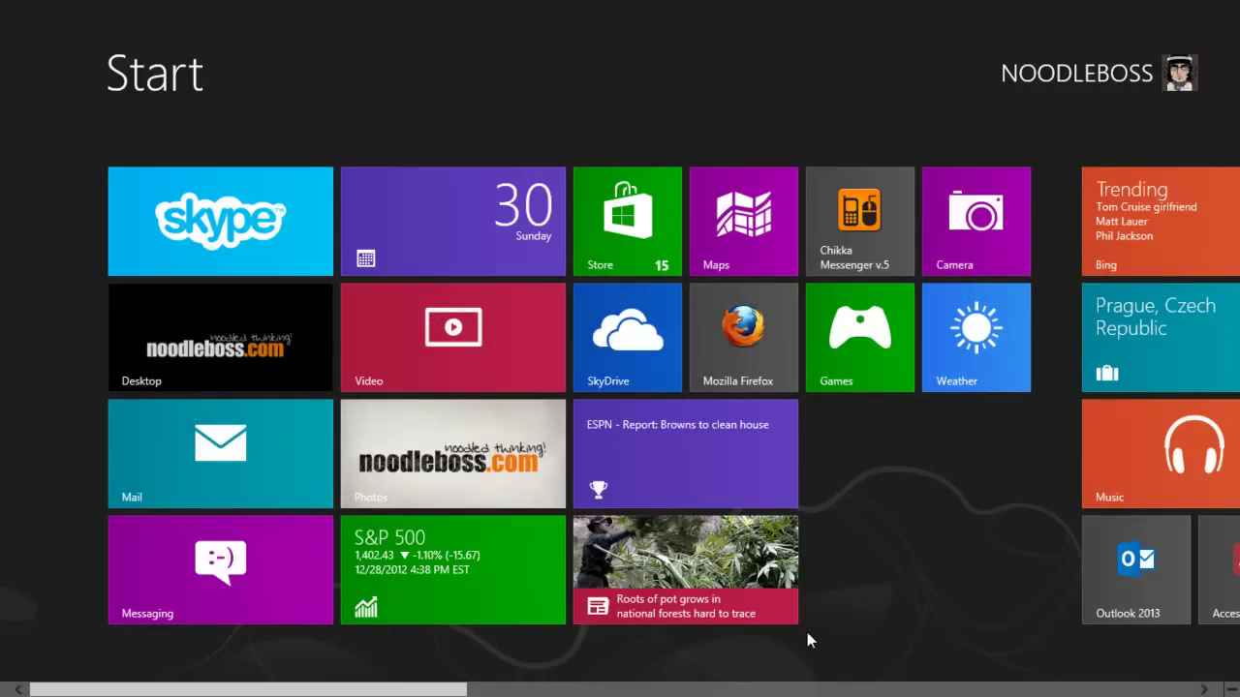
Step: Launch Firefox and scroll through the YouTube comments giving the default admin login
{"action": "left_click", "coordinate": [732, 329]}
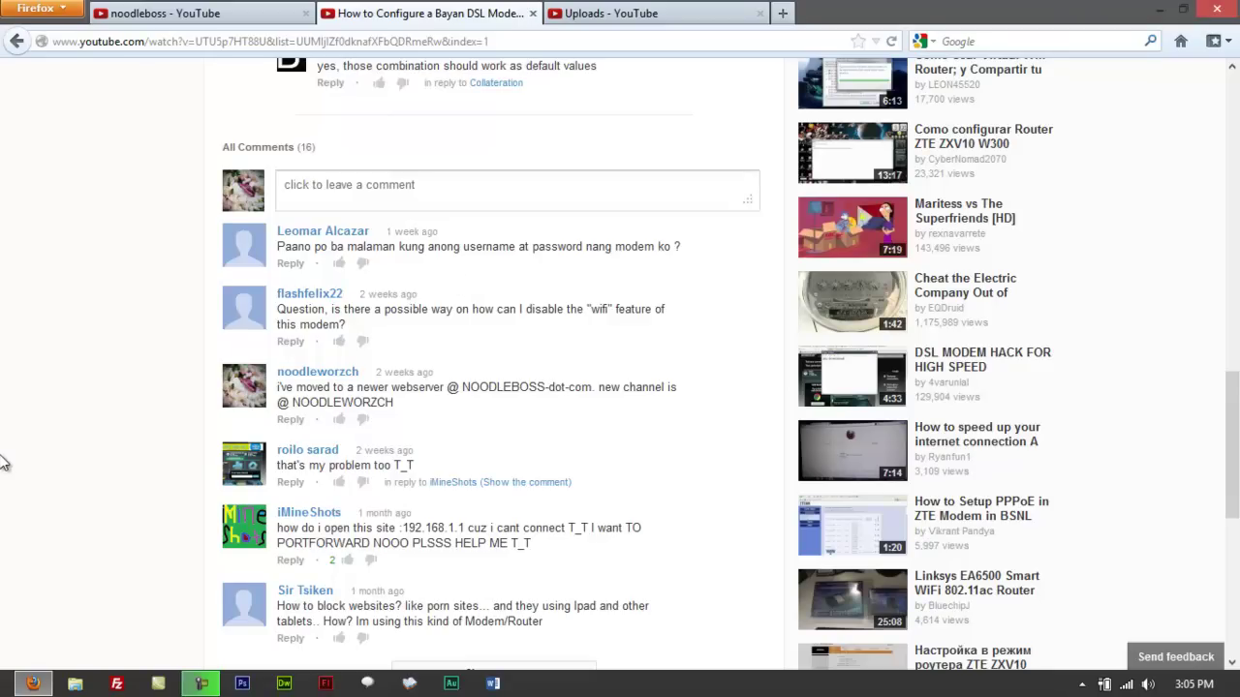
{"action": "scroll", "coordinate": [10, 465], "scroll_direction": "up", "scroll_amount": 5}
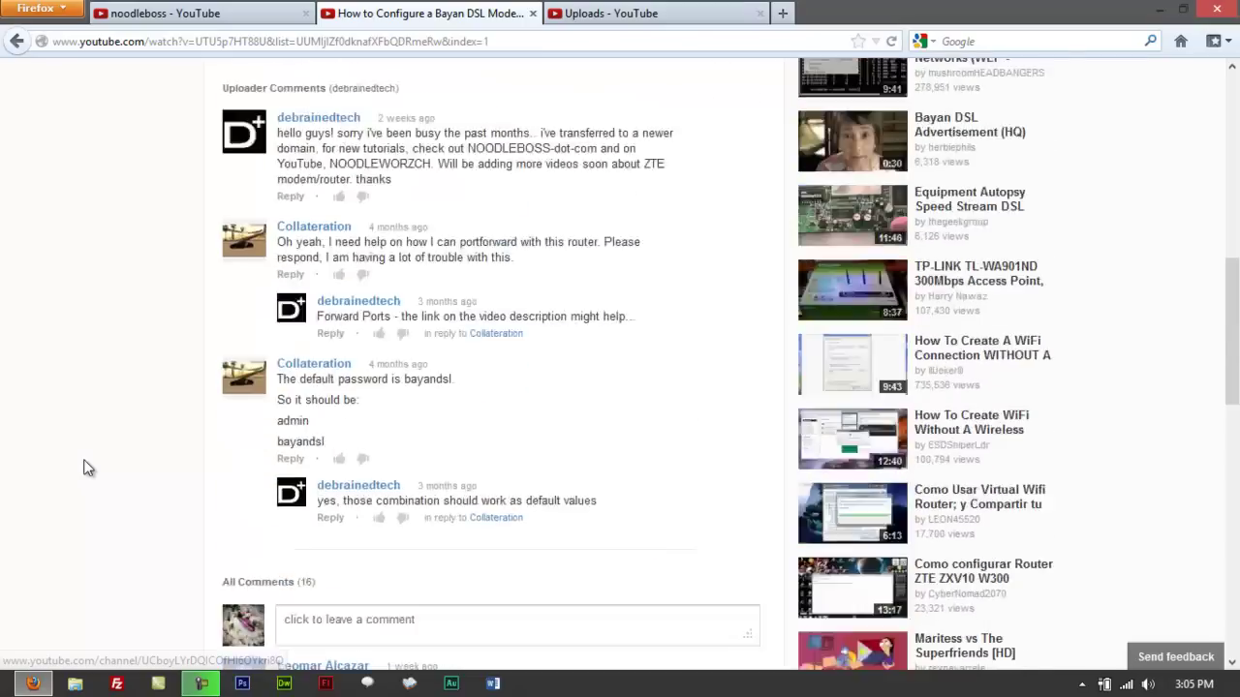
{"action": "scroll", "coordinate": [84, 468], "scroll_direction": "up", "scroll_amount": 10}
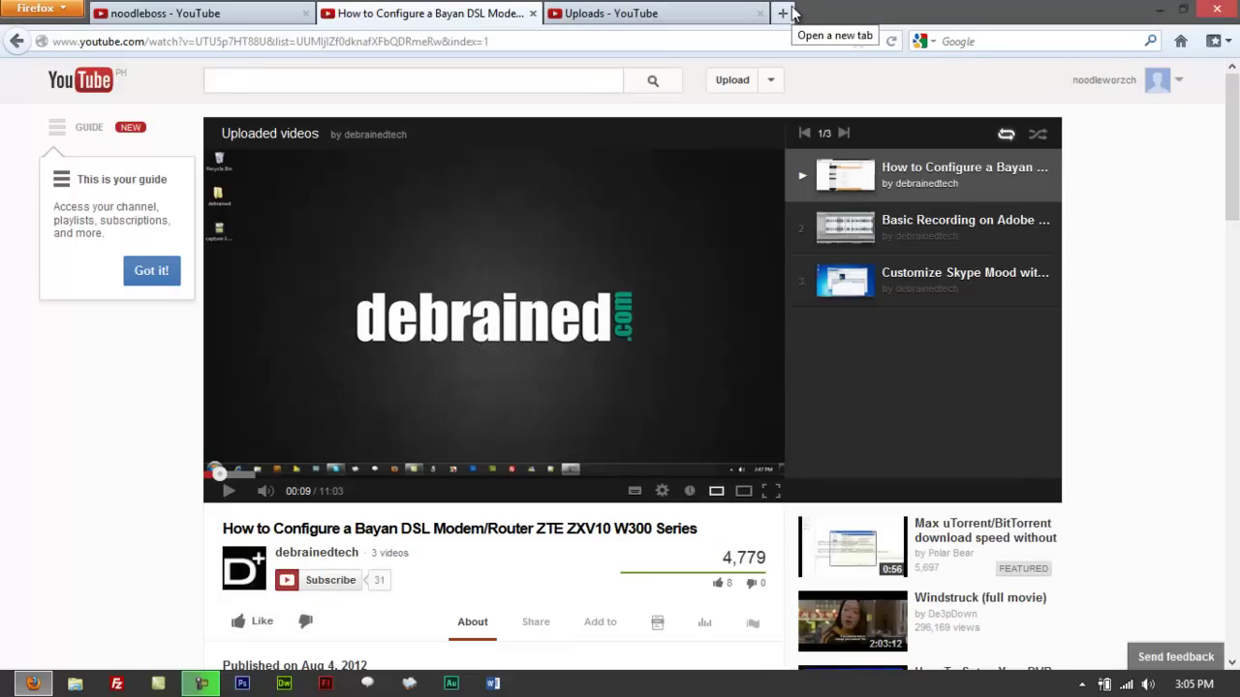
{"action": "scroll", "coordinate": [6, 575], "scroll_direction": "down", "scroll_amount": 6}
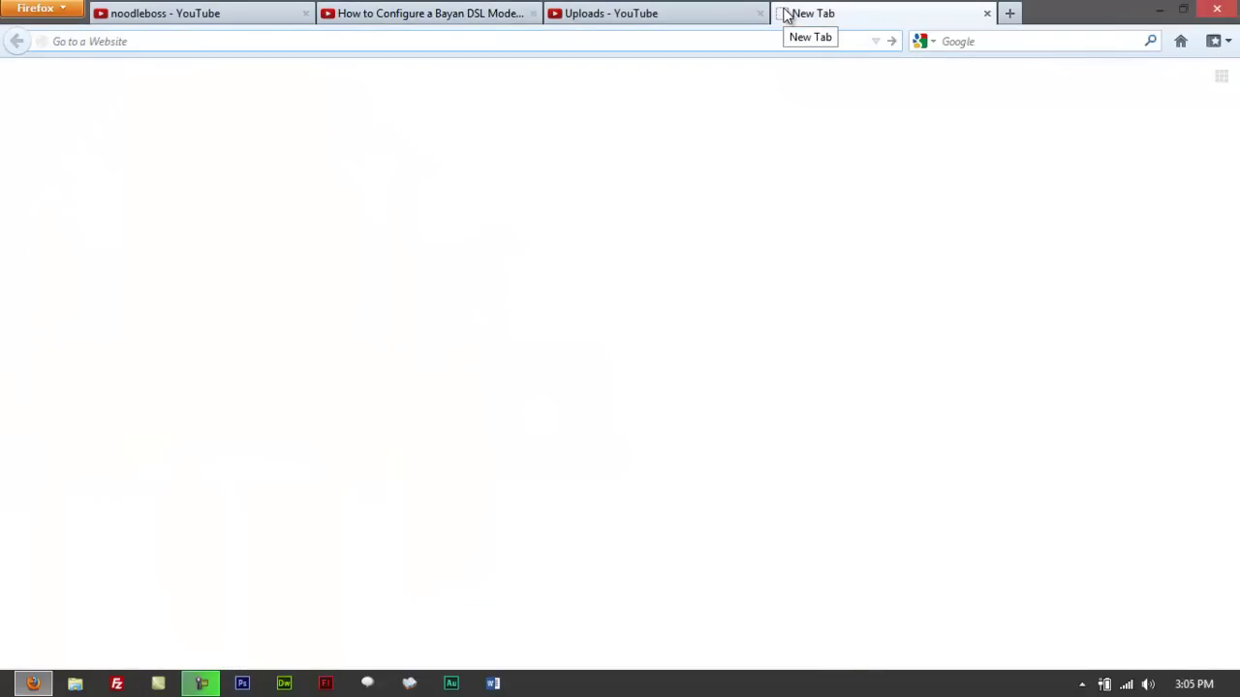
Step: Load 192.168.1.1, reload it, and scroll through the router's Device Info status details
{"action": "type", "text": "192.168.1.1/"}
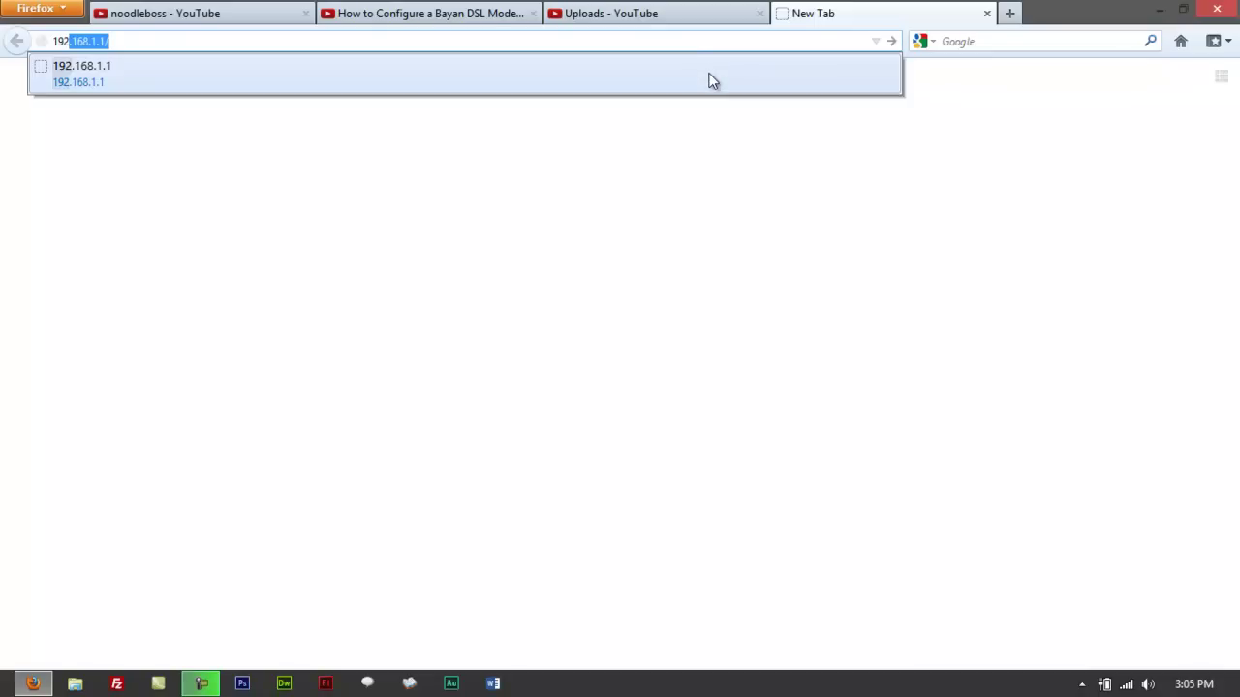
{"action": "key", "text": "Return"}
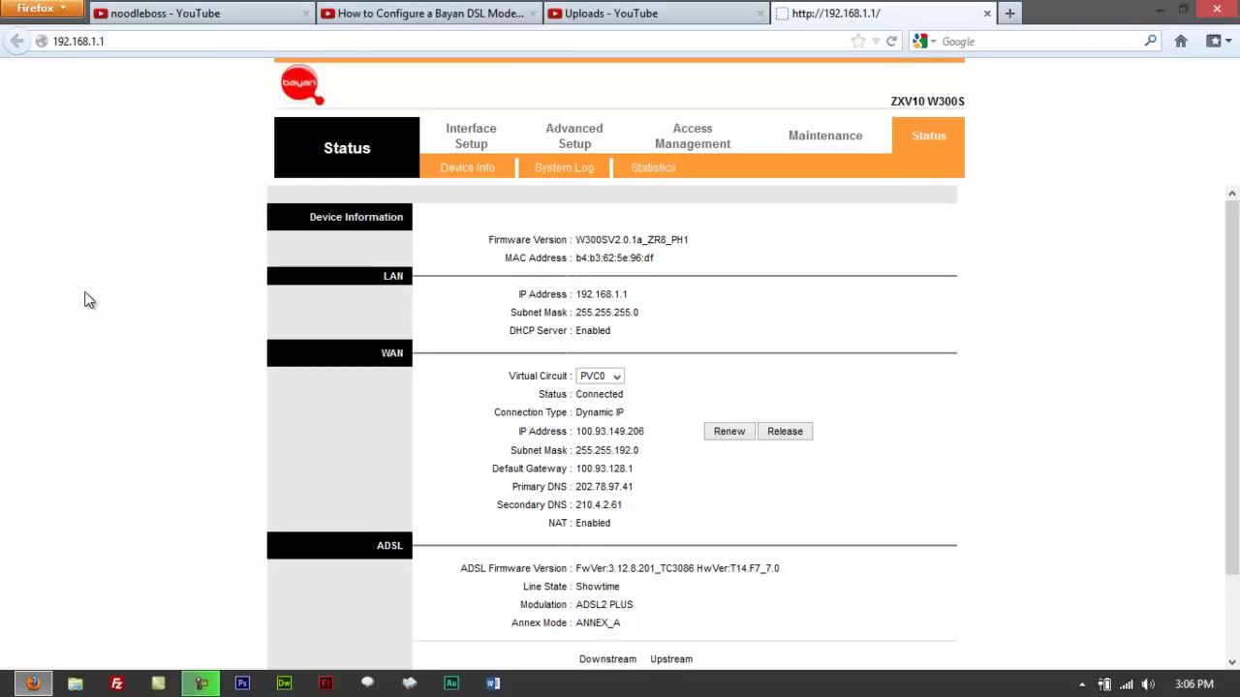
{"action": "key", "text": "F5"}
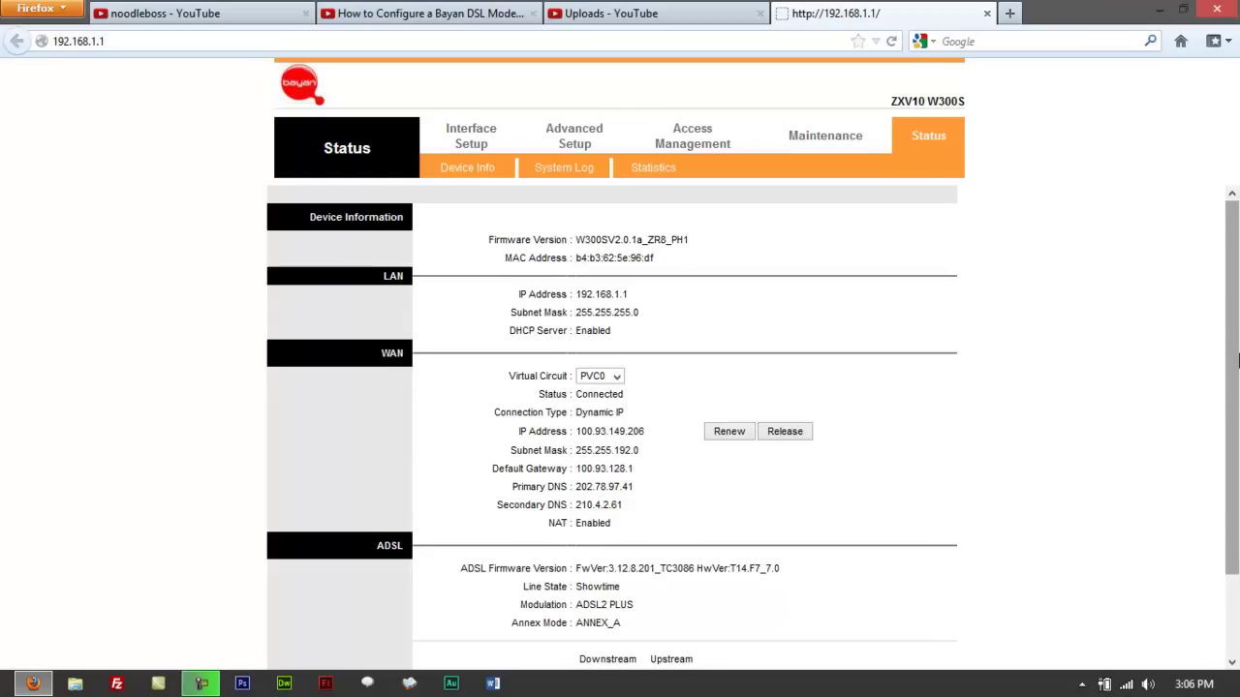
{"action": "scroll", "coordinate": [1238, 361], "scroll_direction": "down", "scroll_amount": 2}
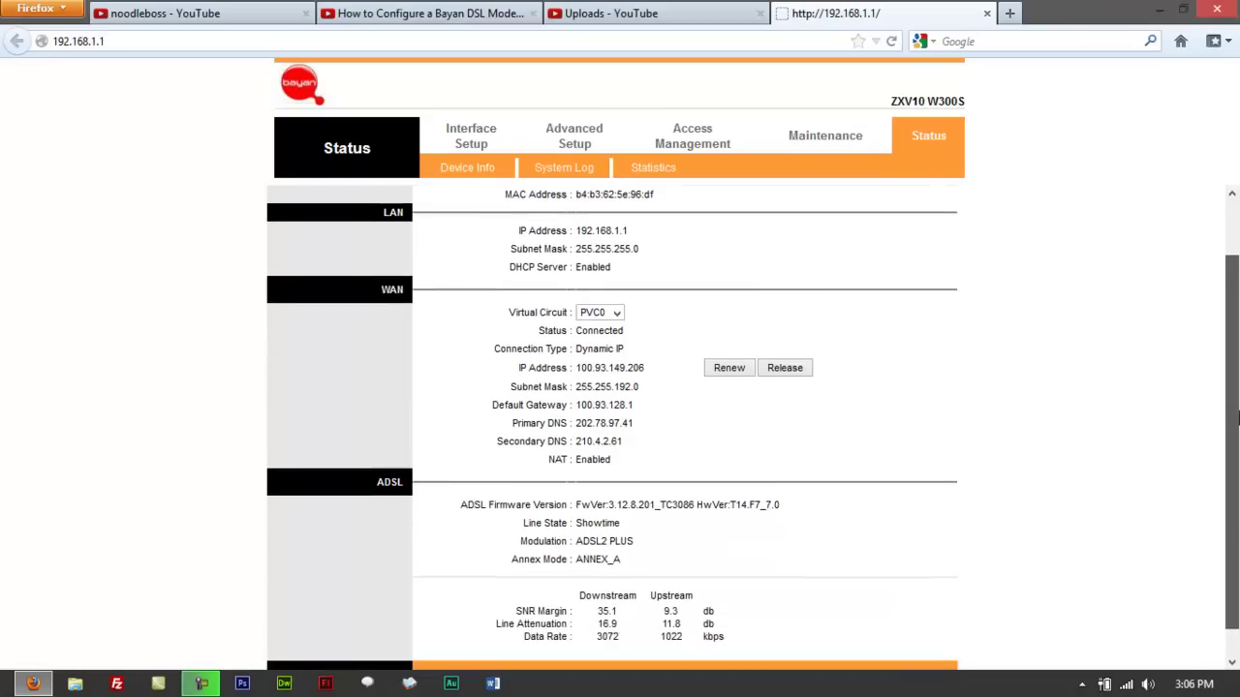
{"action": "scroll", "coordinate": [1238, 360], "scroll_direction": "up", "scroll_amount": 2}
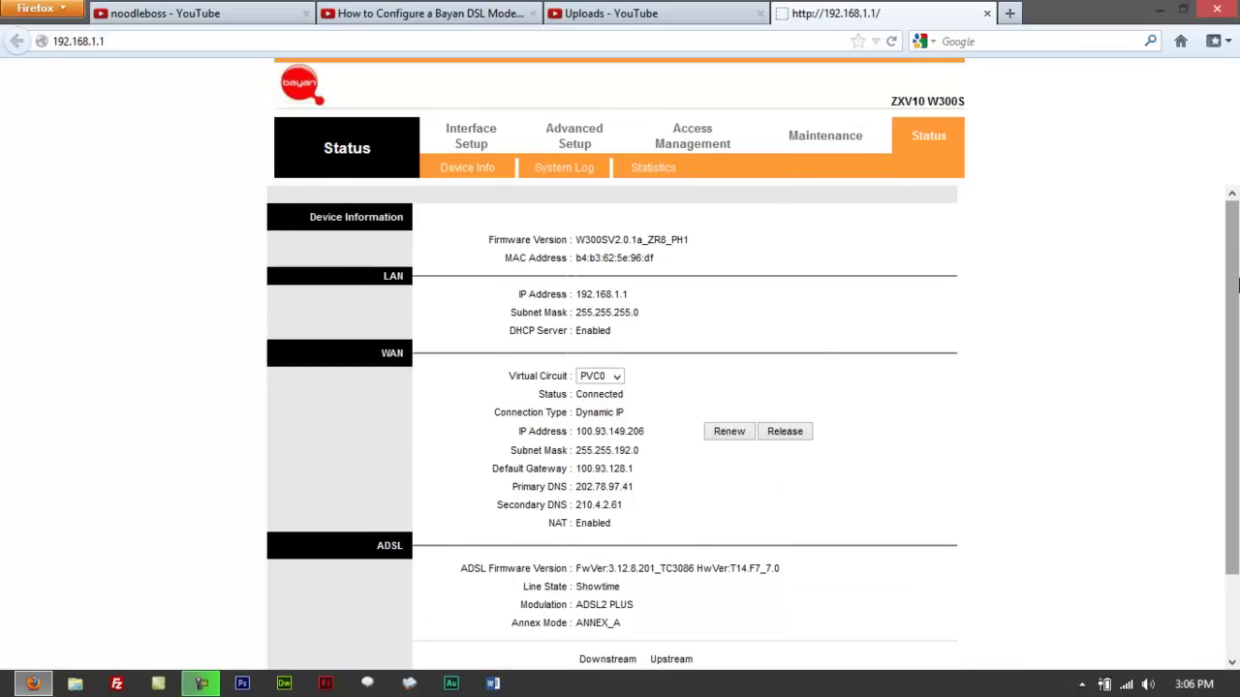
{"action": "scroll", "coordinate": [1238, 284], "scroll_direction": "down", "scroll_amount": 2}
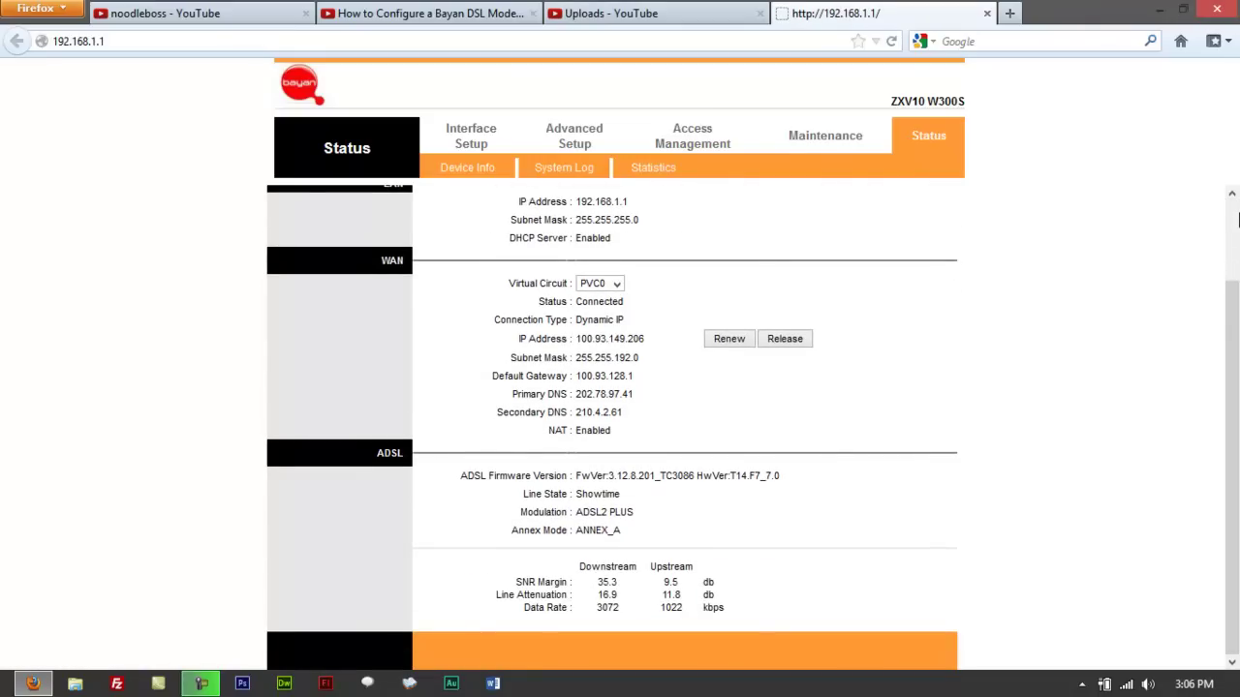
{"action": "scroll", "coordinate": [1238, 219], "scroll_direction": "up", "scroll_amount": 2}
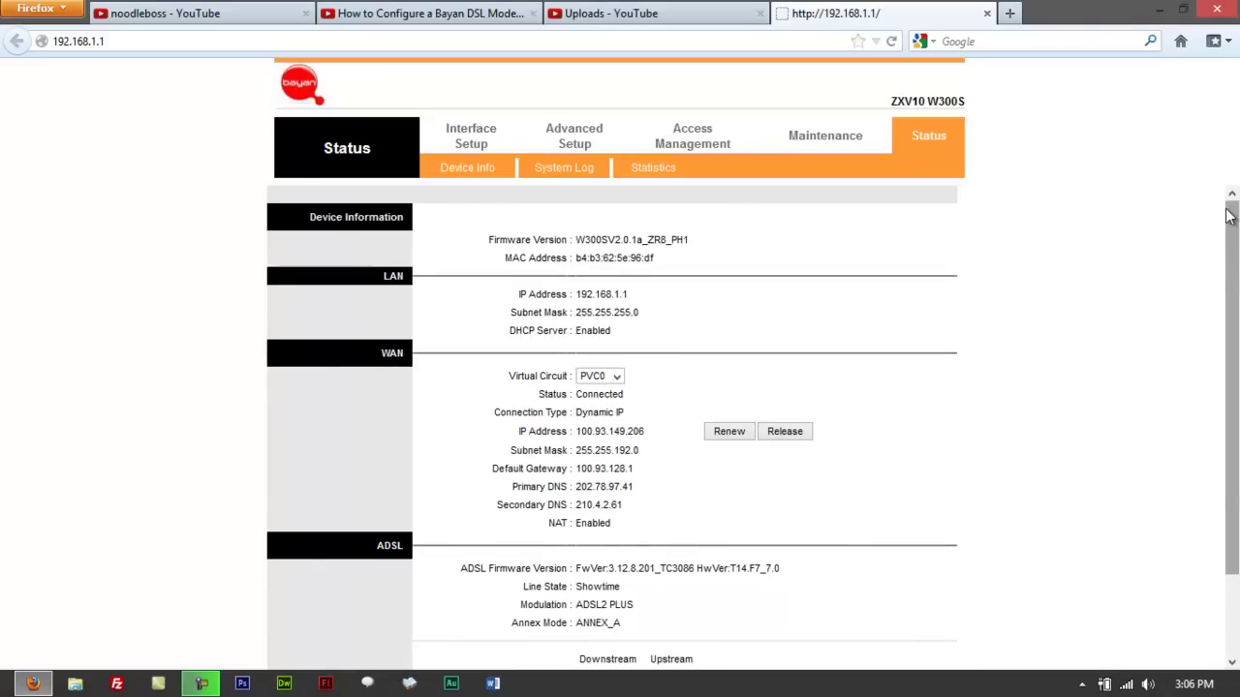
Step: Open Maintenance, highlight the fixed username admin, and focus the New Password field
{"action": "left_click", "coordinate": [822, 142]}
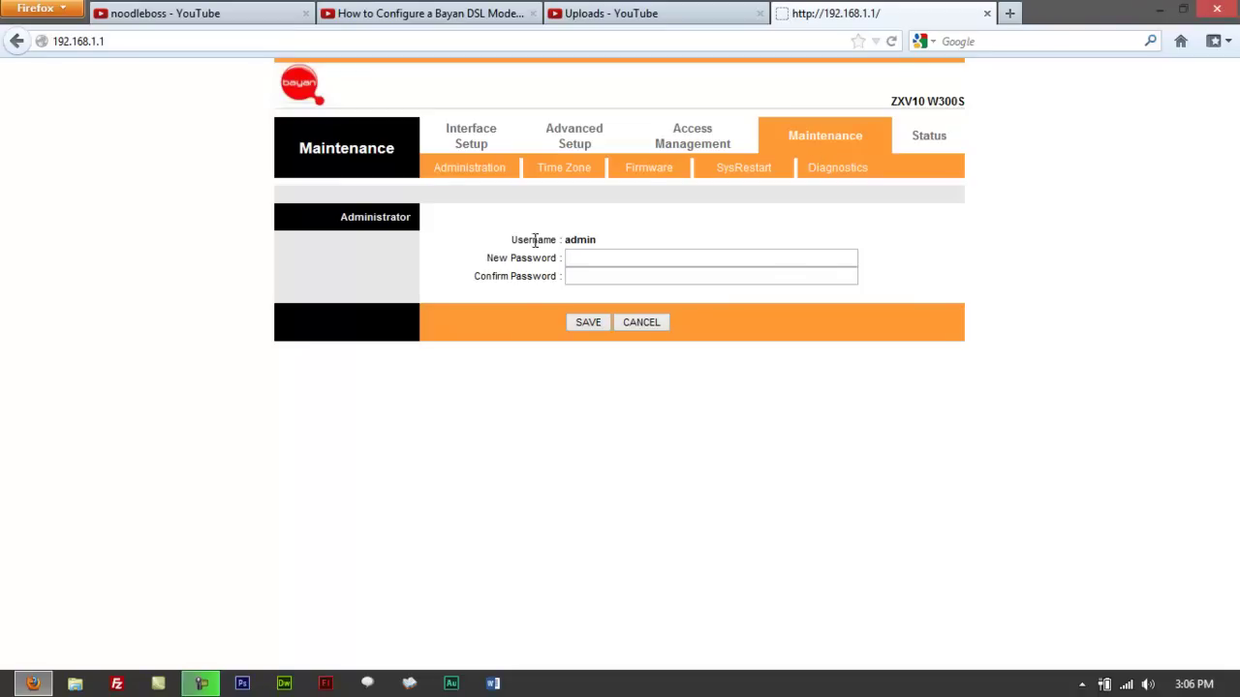
{"action": "mouse_move", "coordinate": [519, 244]}
{"action": "left_mouse_down"}
{"action": "mouse_move", "coordinate": [614, 243]}
{"action": "mouse_move", "coordinate": [517, 243]}
{"action": "left_mouse_up"}
{"action": "left_click", "coordinate": [603, 241]}
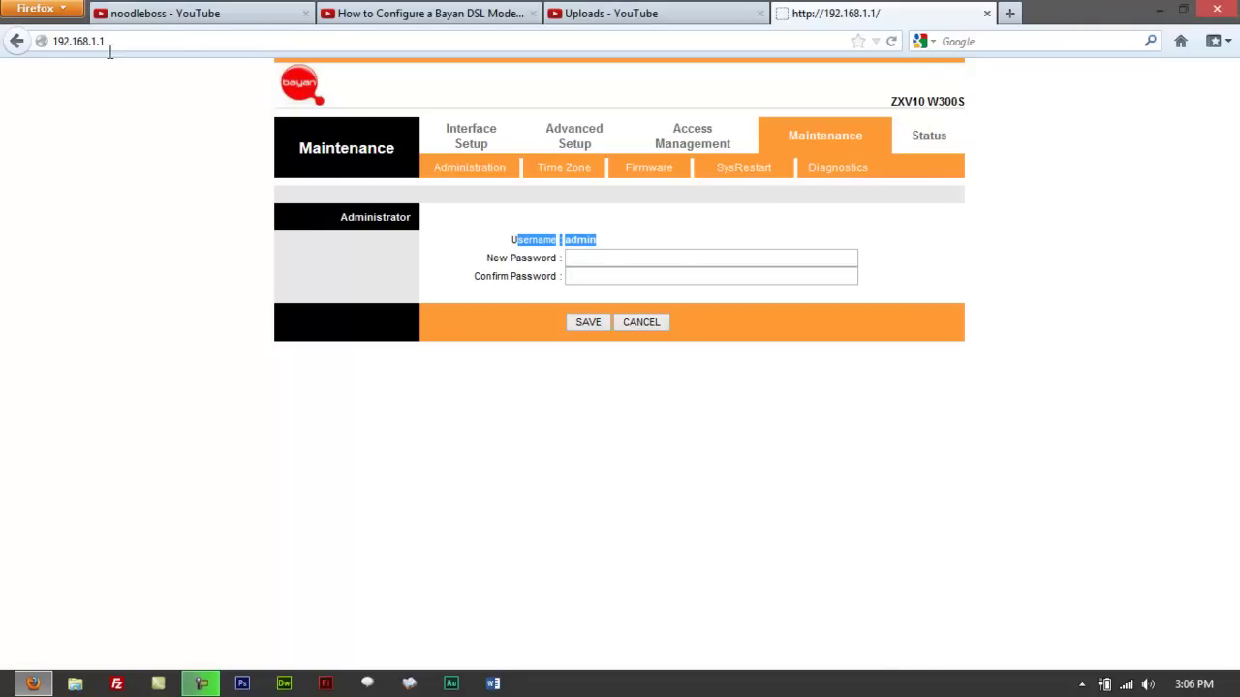
{"action": "left_click", "coordinate": [114, 271]}
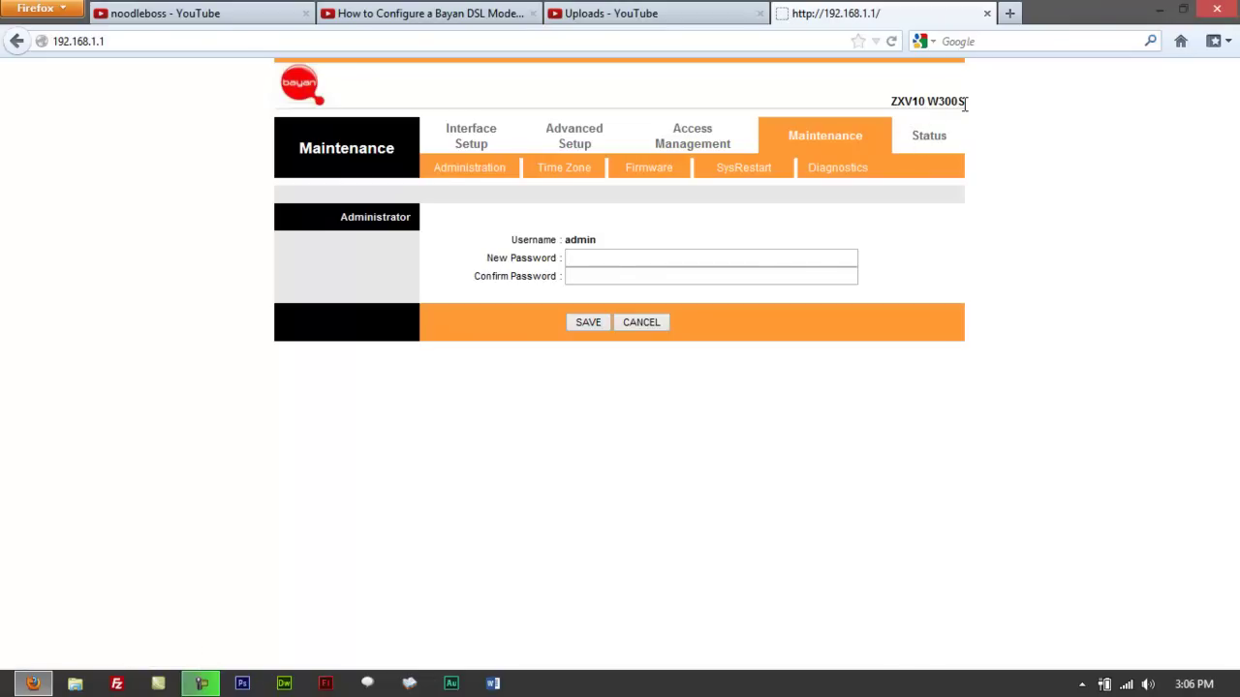
{"action": "left_click", "coordinate": [589, 258]}
Step: Open cmd from Run and run ipconfig to show the 192.168.1.1 default gateway
{"action": "left_click", "coordinate": [119, 43]}
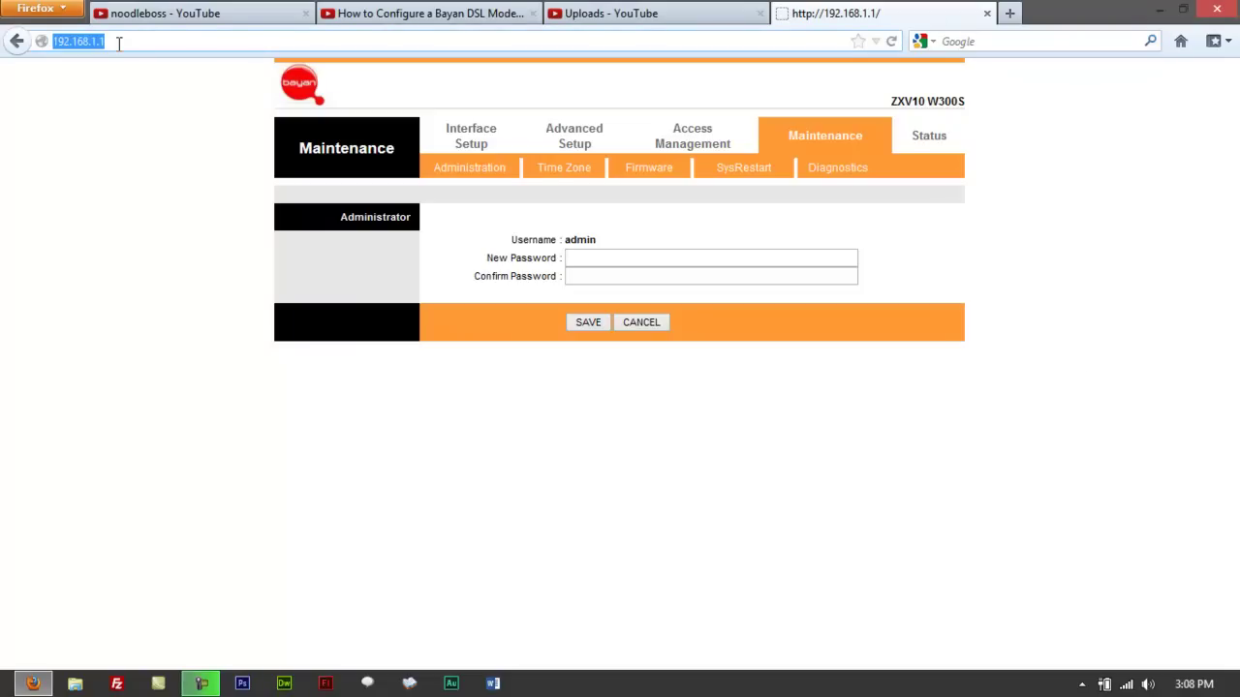
{"action": "key", "text": "super+r"}
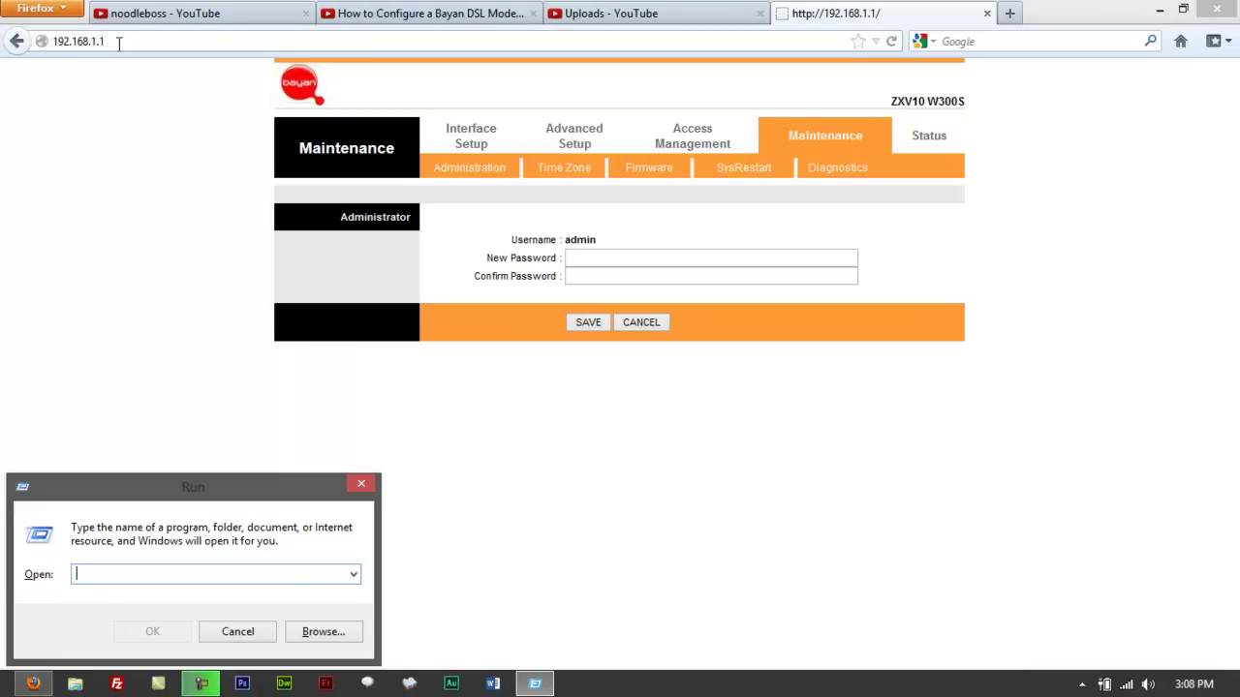
{"action": "type", "text": "cmd"}
{"action": "key", "text": "Return"}
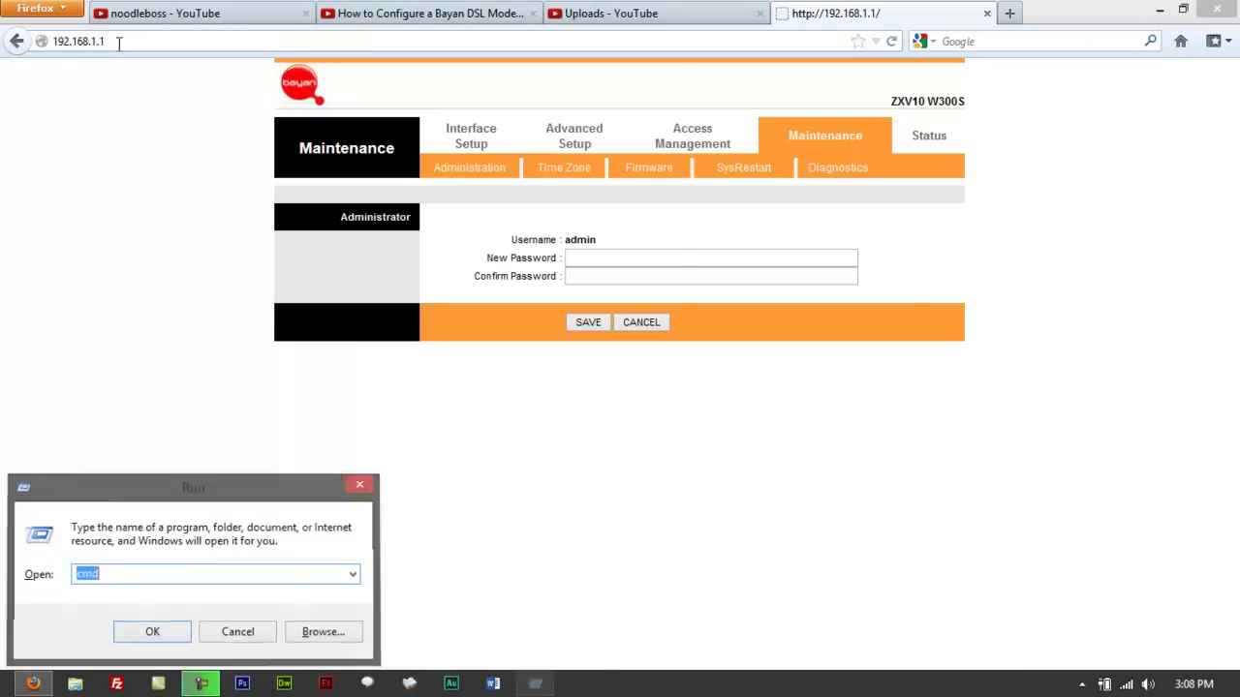
{"action": "type", "text": "i"}
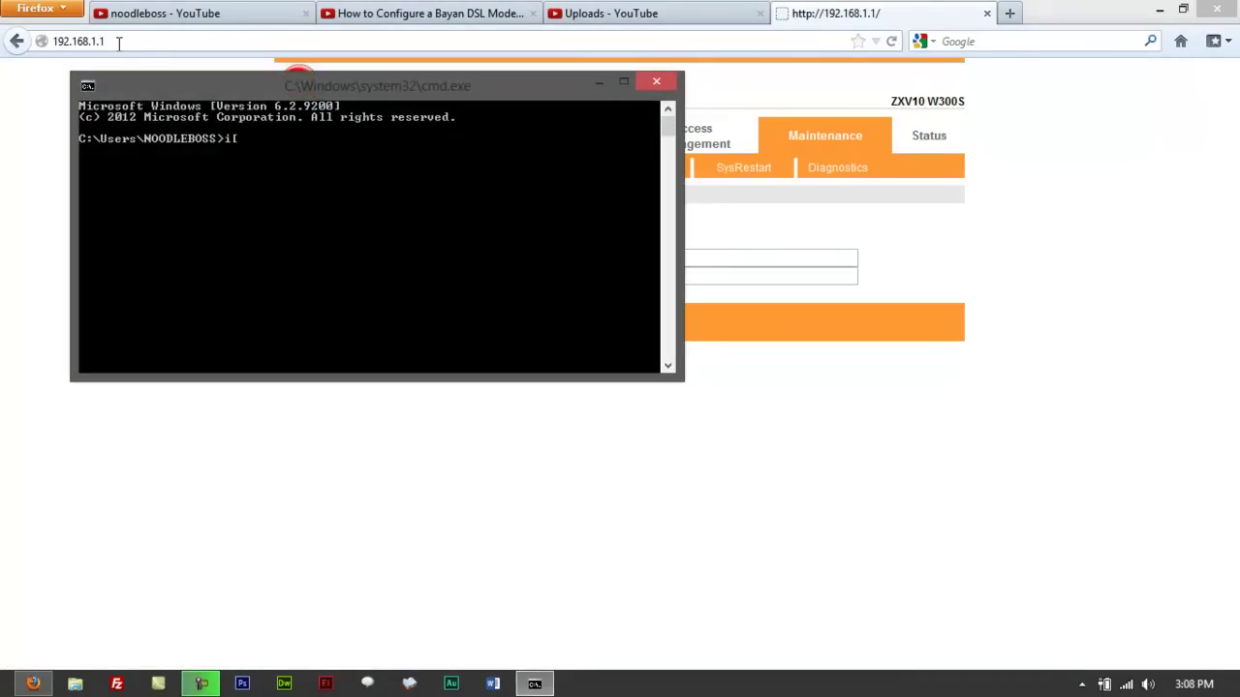
{"action": "type", "text": "pconfig"}
{"action": "key", "text": "Return"}
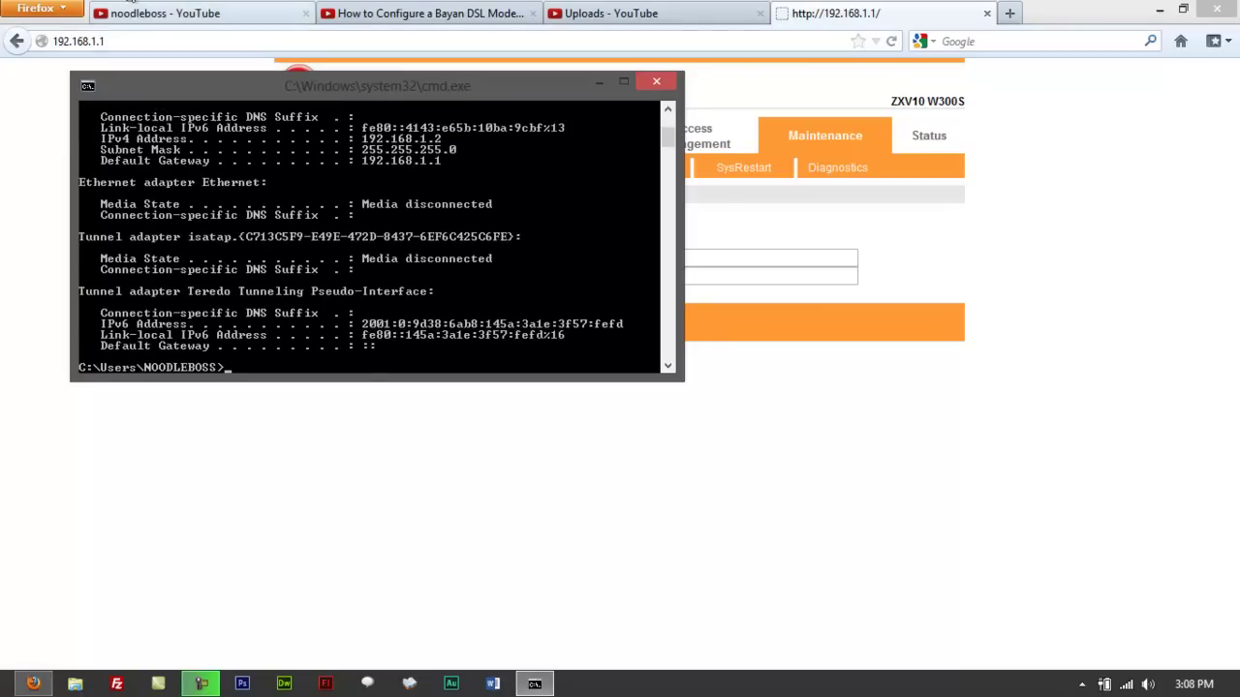
Step: Reposition the console window so the router page menu behind it shows
{"action": "left_click_drag", "start_coordinate": [350, 73], "coordinate": [614, 107]}
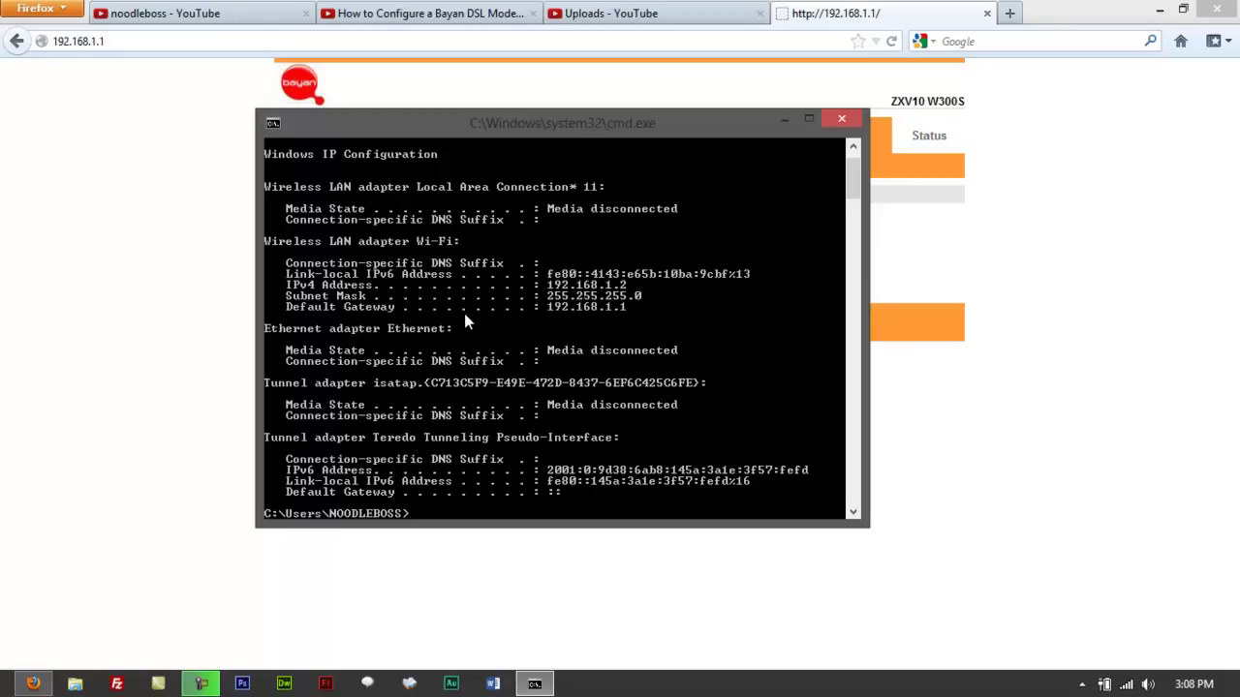
{"action": "left_click_drag", "start_coordinate": [514, 138], "coordinate": [534, 195]}
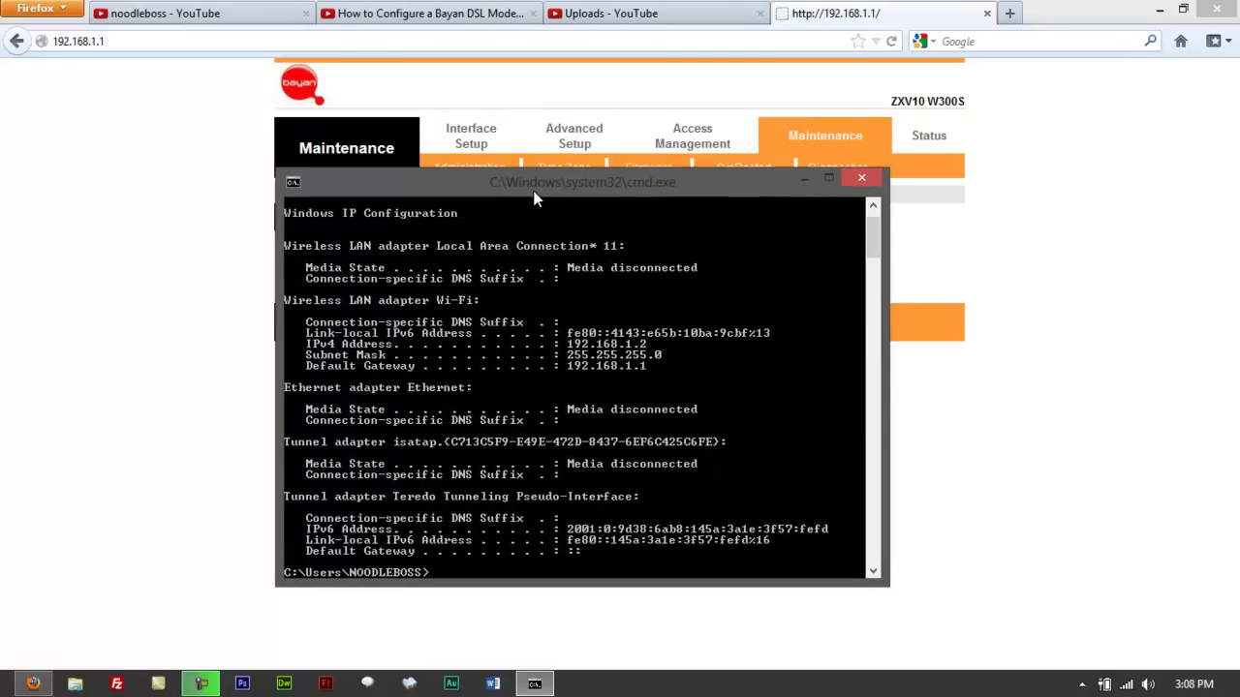
{"action": "mouse_move", "coordinate": [533, 193]}
{"action": "left_mouse_down"}
{"action": "mouse_move", "coordinate": [511, 193]}
{"action": "mouse_move", "coordinate": [527, 206]}
{"action": "left_mouse_up"}
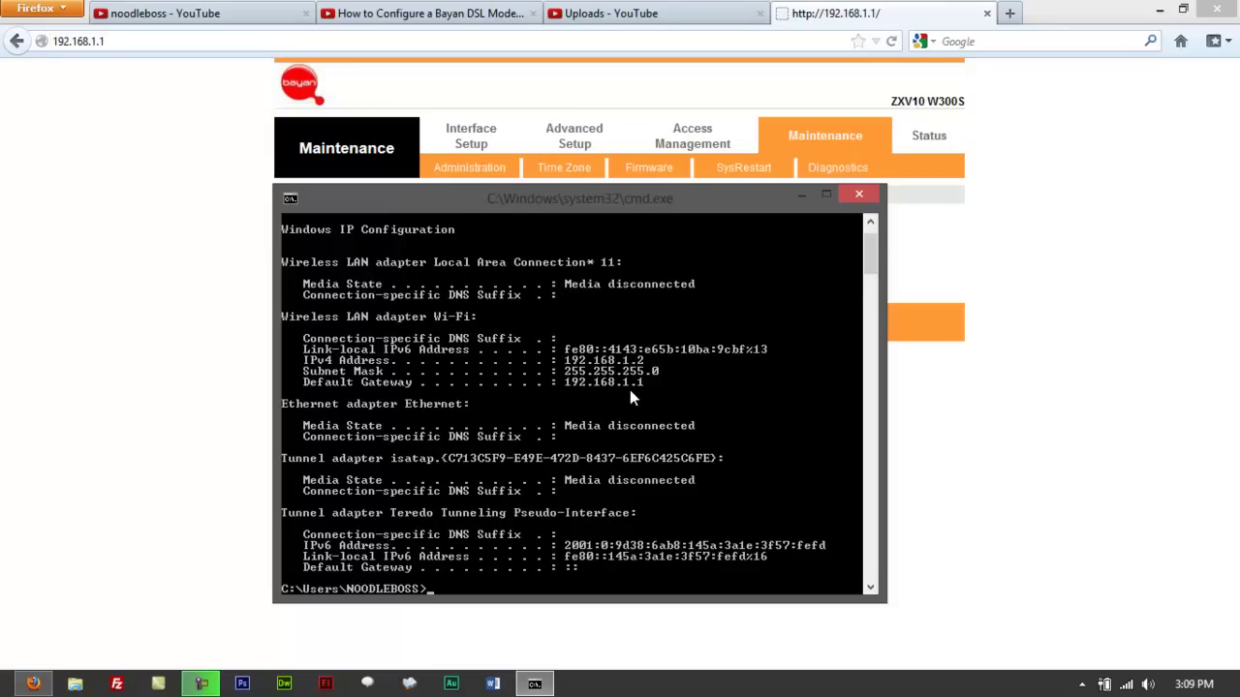
Step: Back in Firefox, change the address to 192.168.0.1 and load it
{"action": "key", "text": "alt+Tab"}
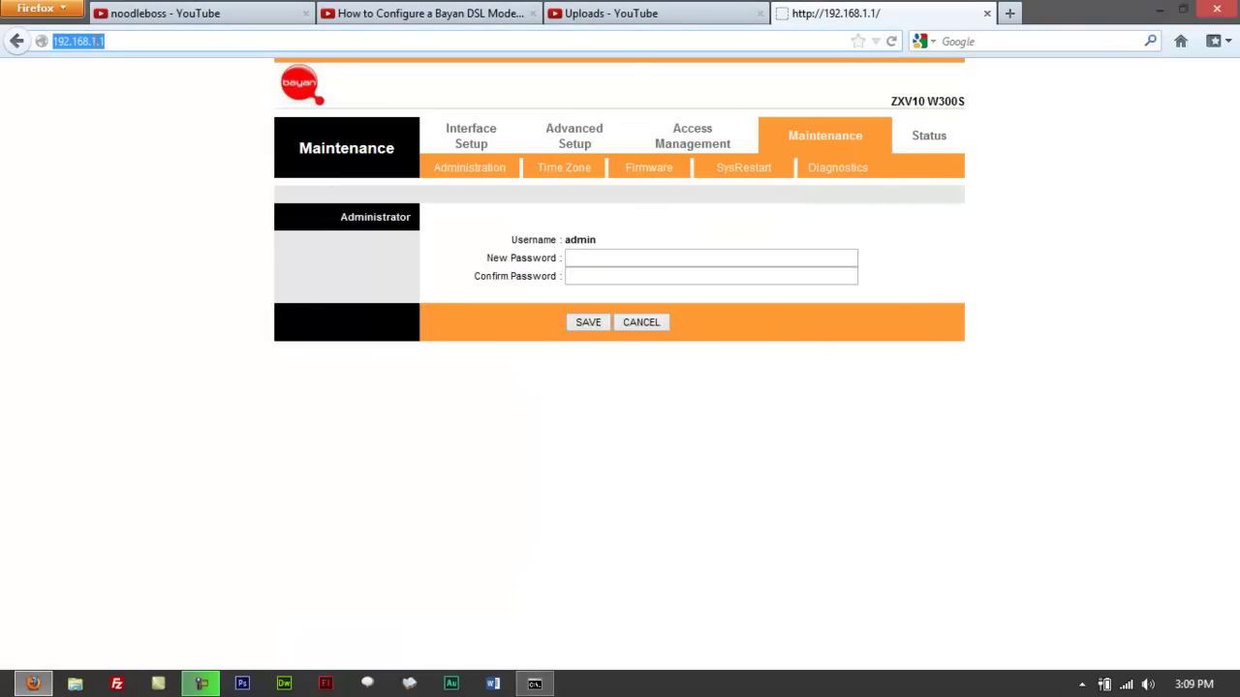
{"action": "left_click", "coordinate": [88, 40]}
{"action": "key", "text": "Right"}
{"action": "key", "text": "Right"}
{"action": "key", "text": "BackSpace"}
{"action": "key", "text": "BackSpace"}
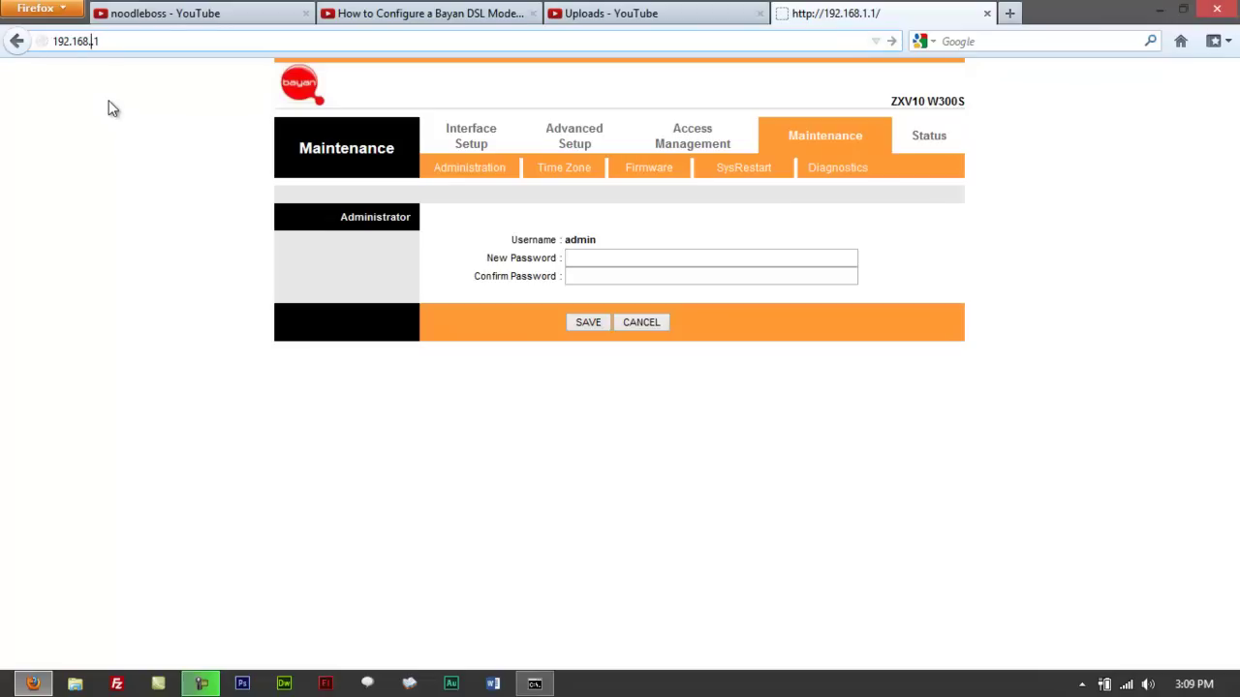
{"action": "type", "text": "0"}
{"action": "key", "text": "Return"}
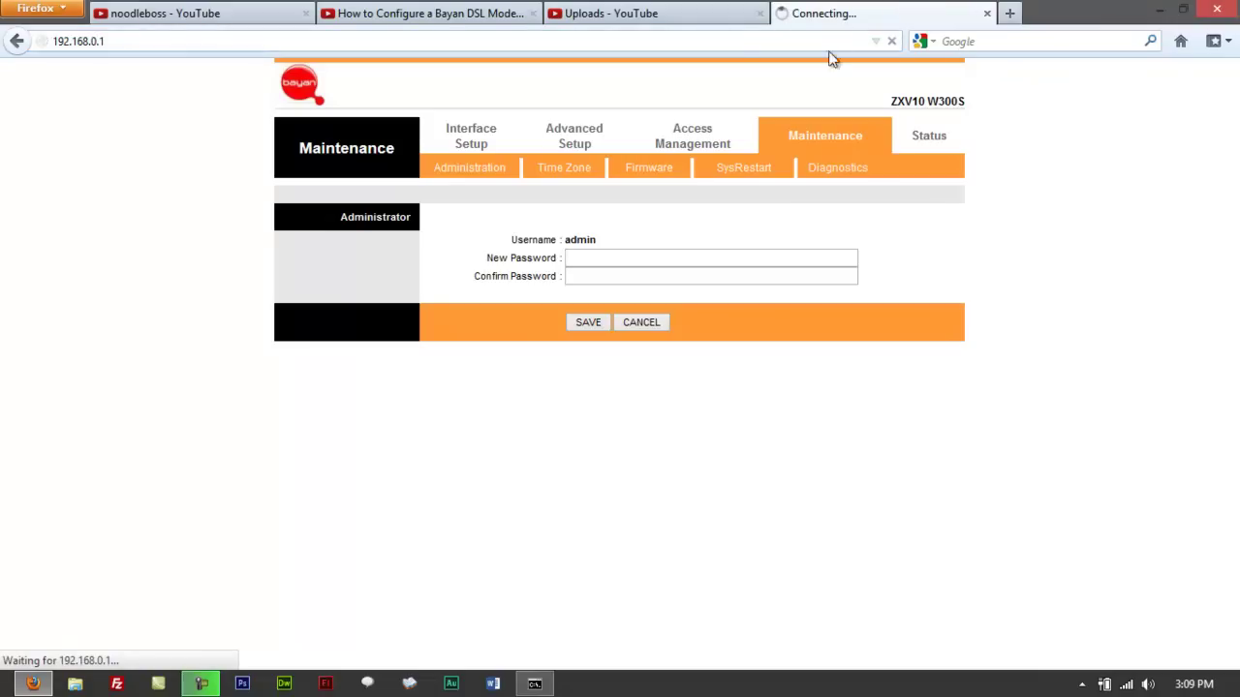
Step: After checking the ipconfig output, change the address back to 192.168.1.1 and load it
{"action": "key", "text": "alt+Tab"}
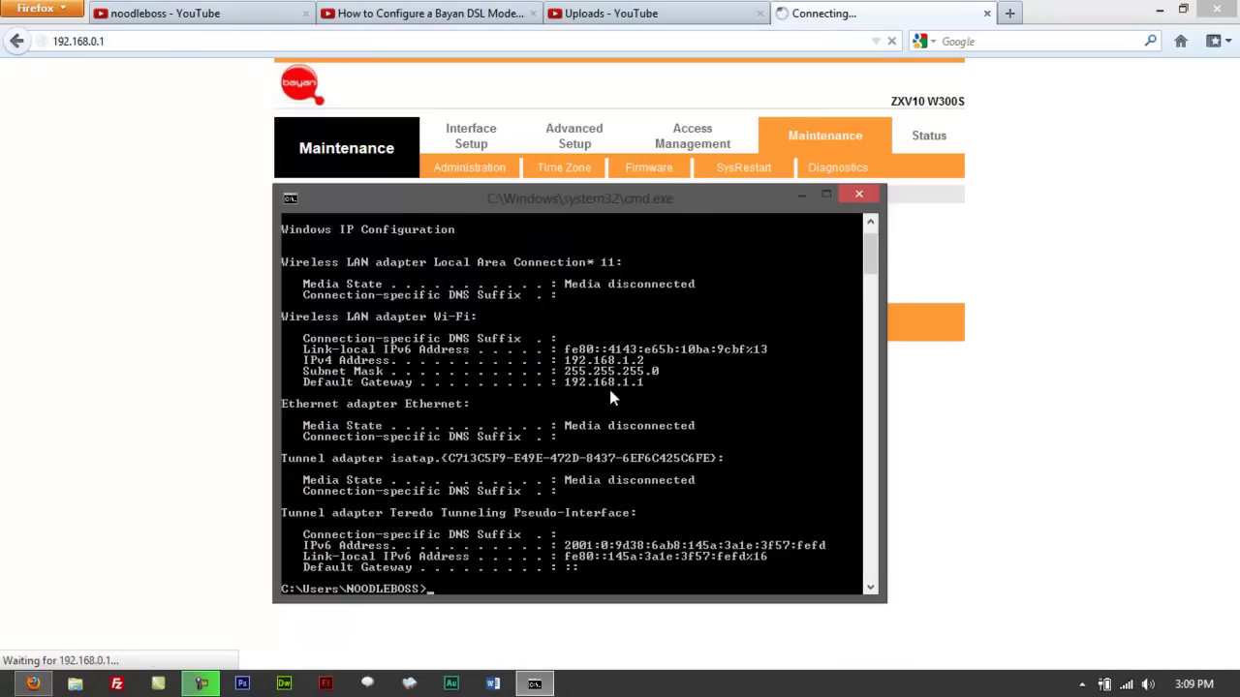
{"action": "left_click", "coordinate": [89, 35]}
{"action": "left_click", "coordinate": [97, 40]}
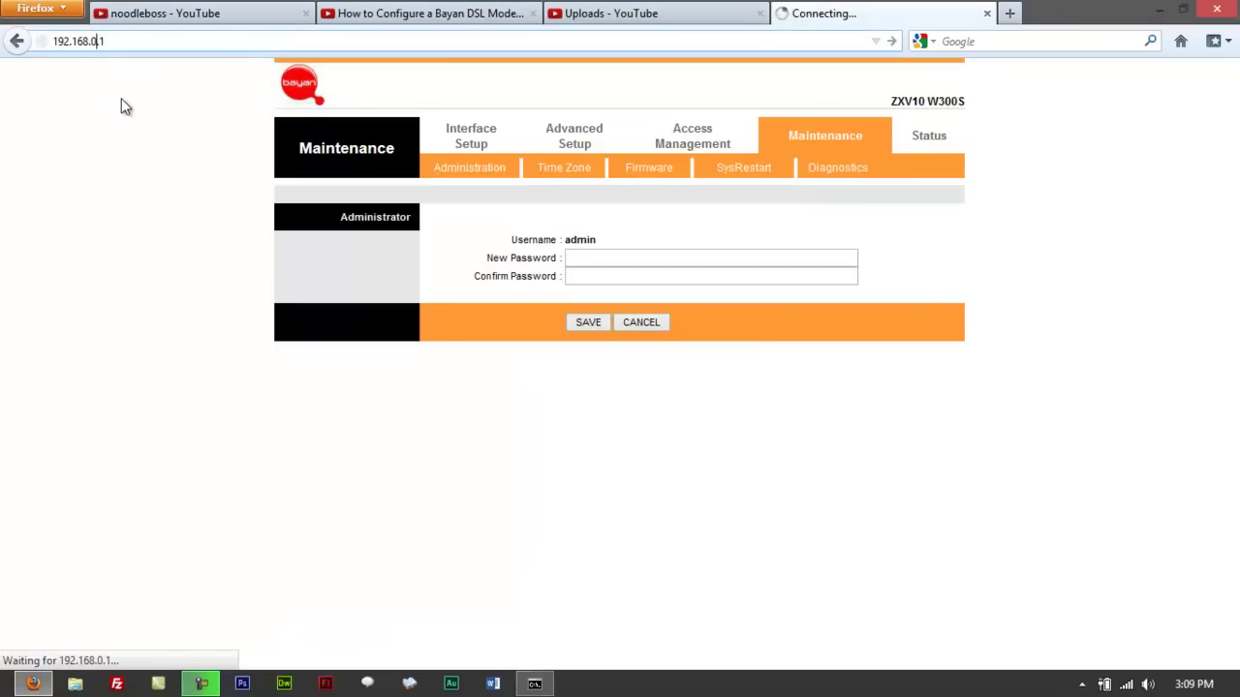
{"action": "key", "text": "BackSpace"}
{"action": "type", "text": "1"}
{"action": "key", "text": "Return"}
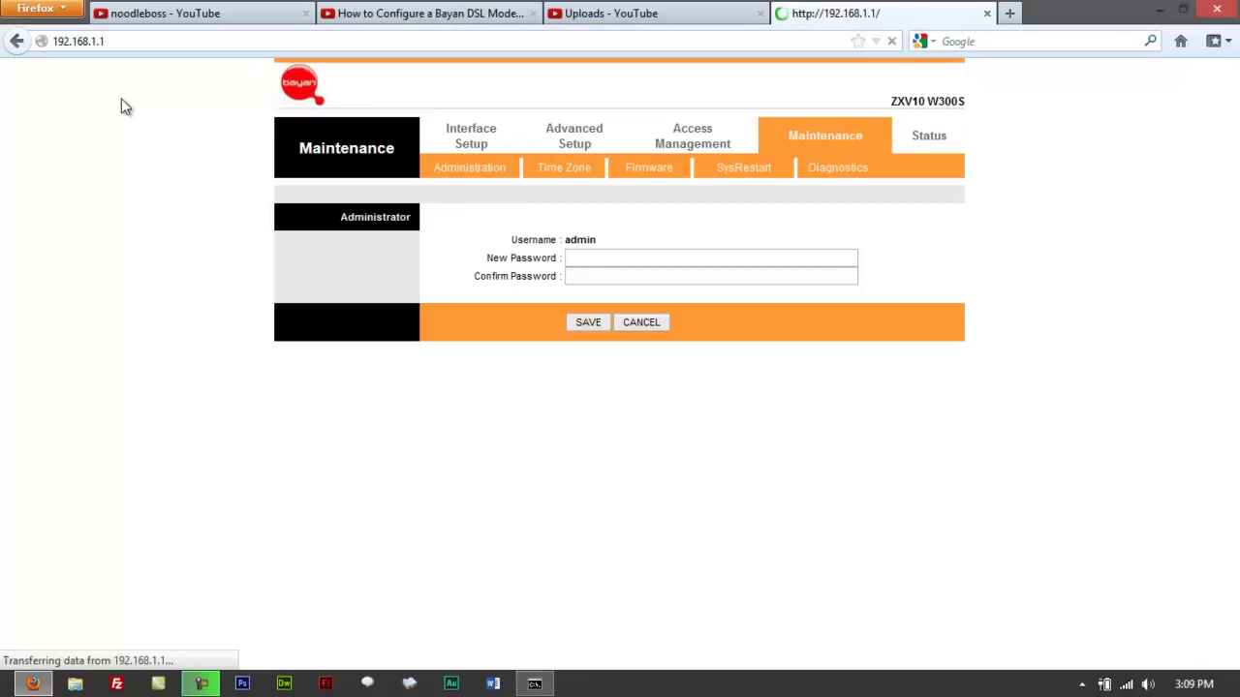
Step: Open the router's Device Info page and scroll through it
{"action": "scroll", "coordinate": [232, 437], "scroll_direction": "down", "scroll_amount": 2}
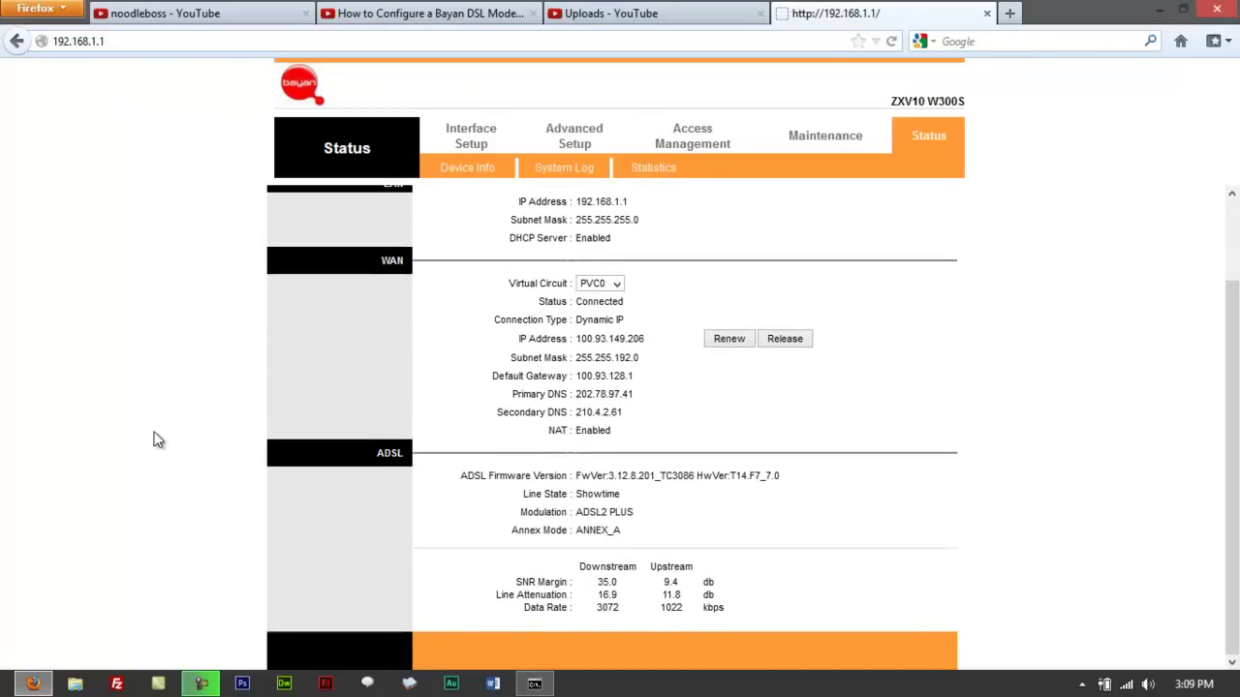
{"action": "scroll", "coordinate": [217, 426], "scroll_direction": "up", "scroll_amount": 1}
{"action": "scroll", "coordinate": [217, 426], "scroll_direction": "up", "scroll_amount": 1}
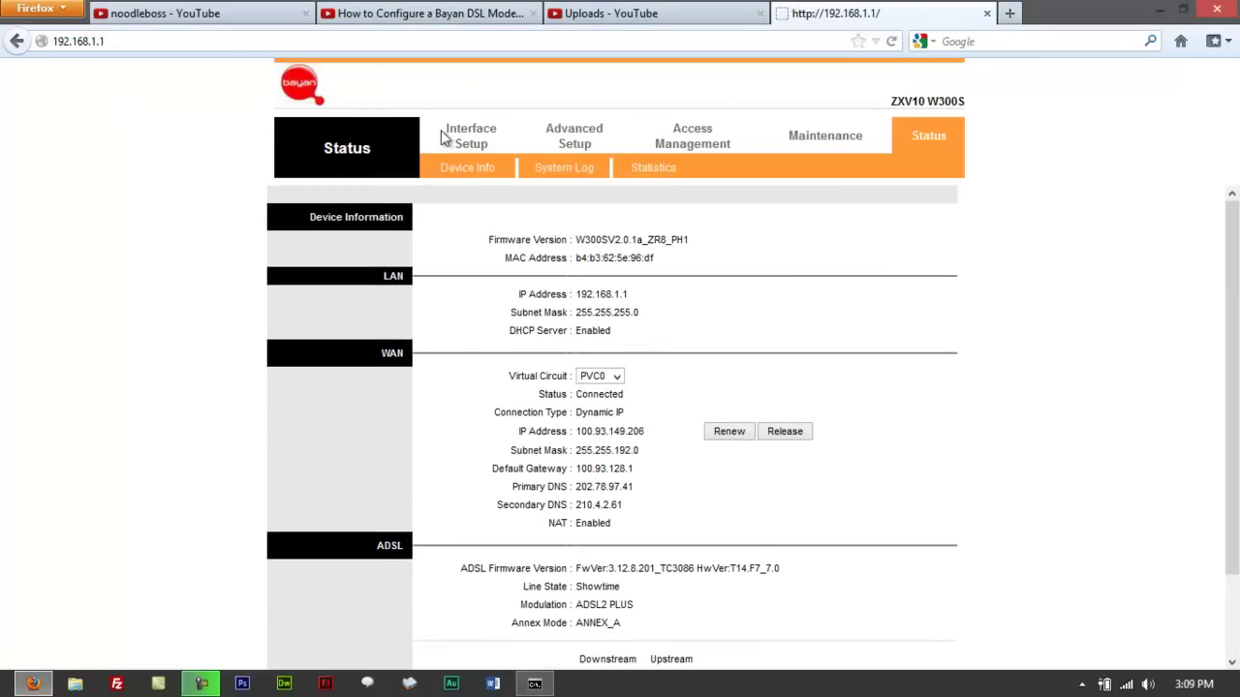
{"action": "left_click", "coordinate": [466, 170]}
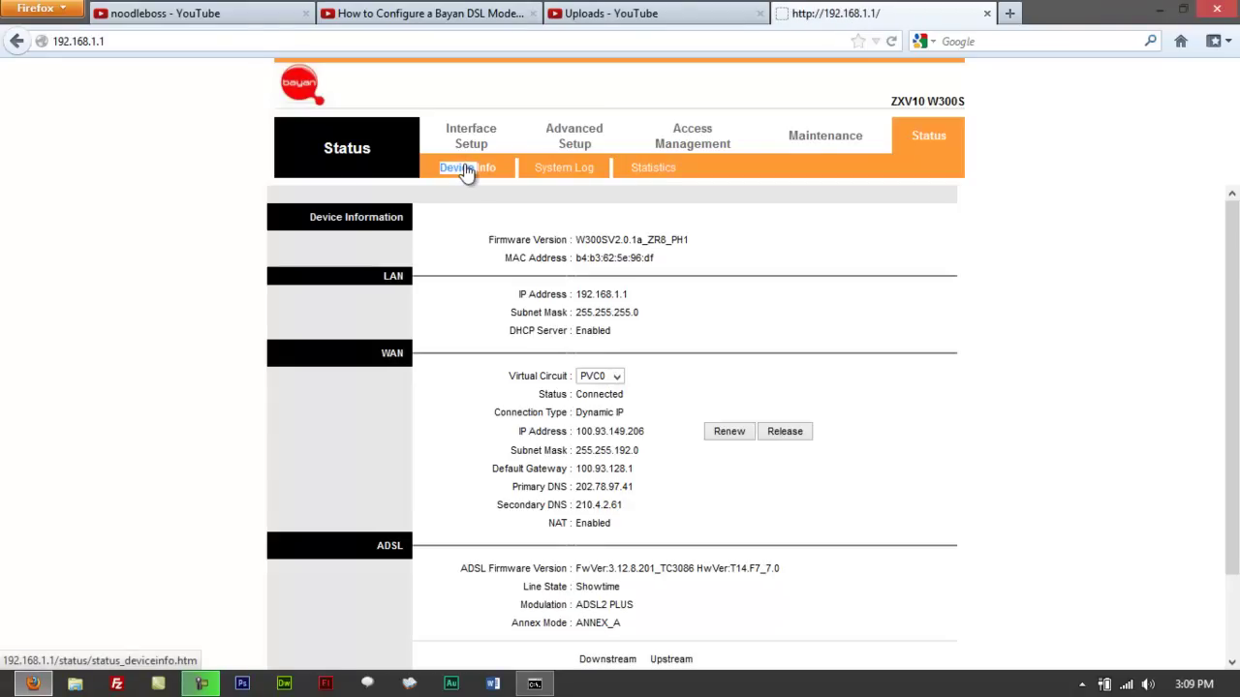
{"action": "scroll", "coordinate": [216, 293], "scroll_direction": "down", "scroll_amount": 2}
{"action": "scroll", "coordinate": [216, 294], "scroll_direction": "up", "scroll_amount": 2}
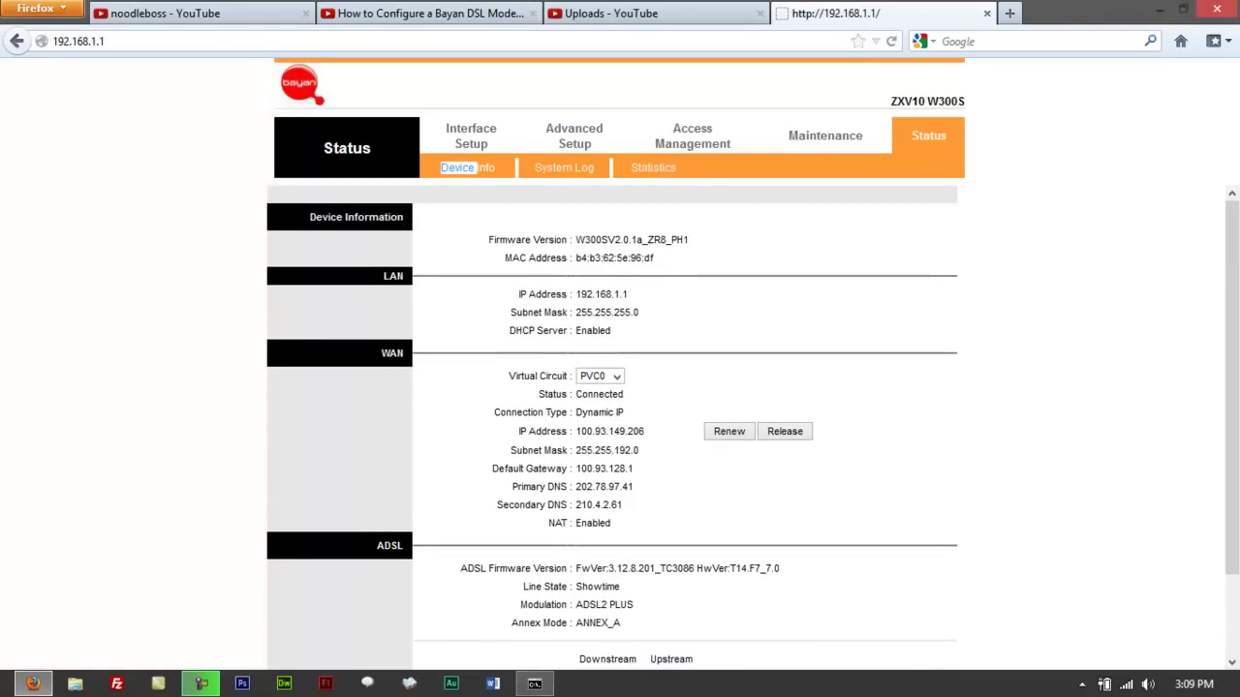
Step: Close the router tab and load 192.168.1.1 in a new tab
{"action": "left_click", "coordinate": [987, 14]}
{"action": "left_click", "coordinate": [783, 14]}
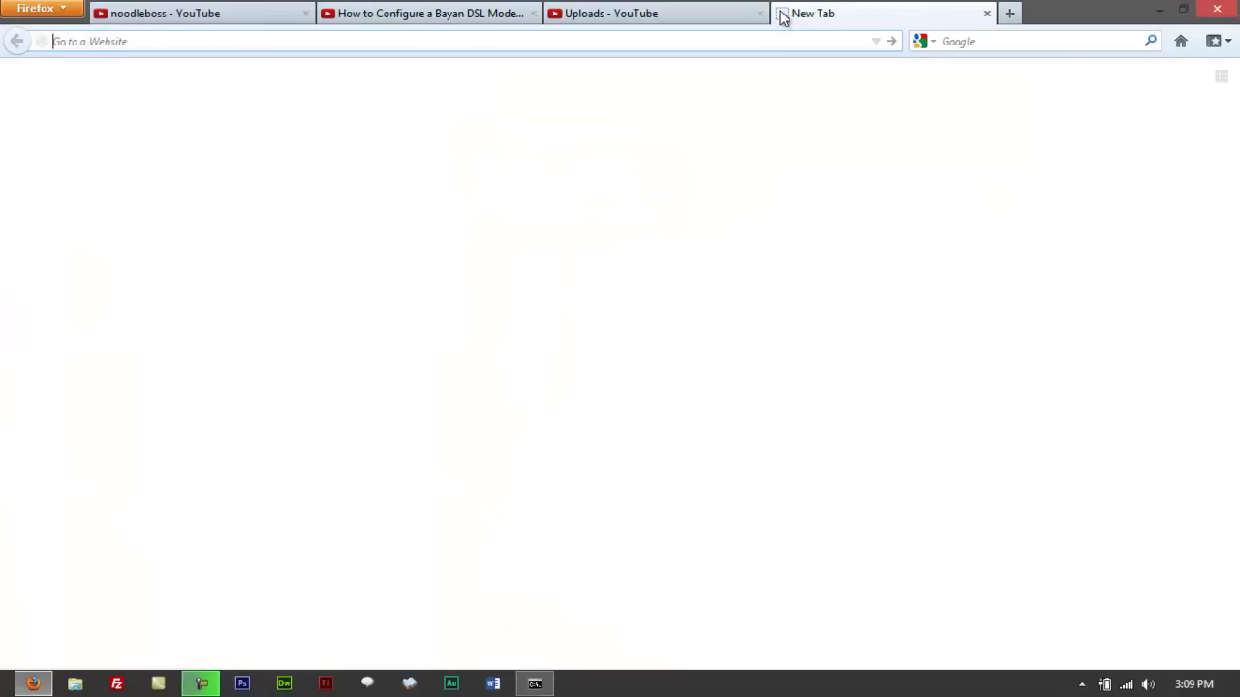
{"action": "type", "text": "192.168.1.1"}
{"action": "key", "text": "Return"}
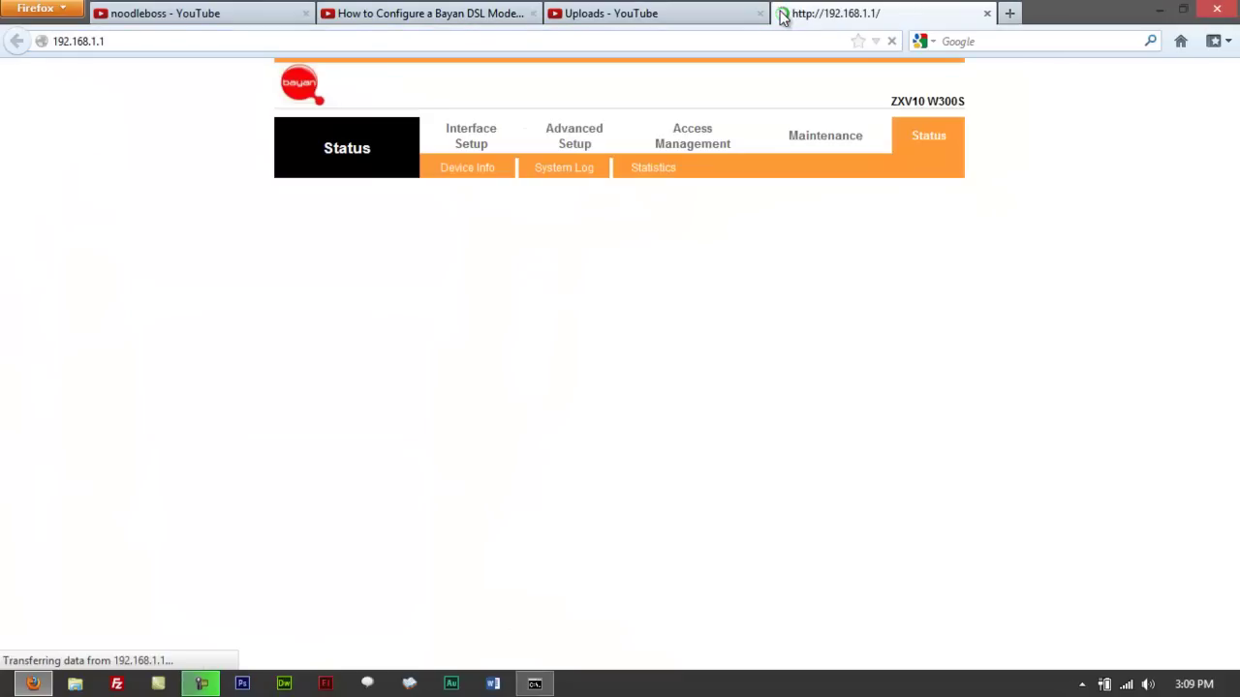
Step: Close the YouTube, Bayan DSL guide and router tabs until Firefox exits
{"action": "left_click", "coordinate": [290, 14]}
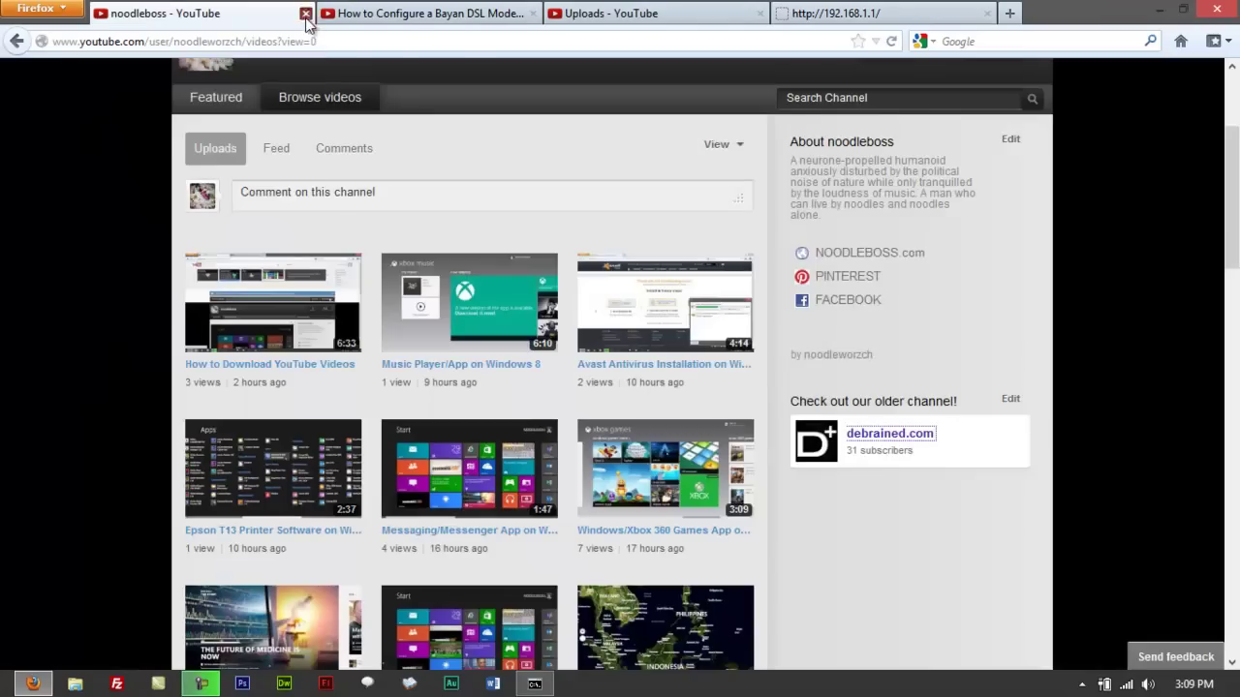
{"action": "left_click", "coordinate": [305, 13]}
{"action": "left_click", "coordinate": [305, 14]}
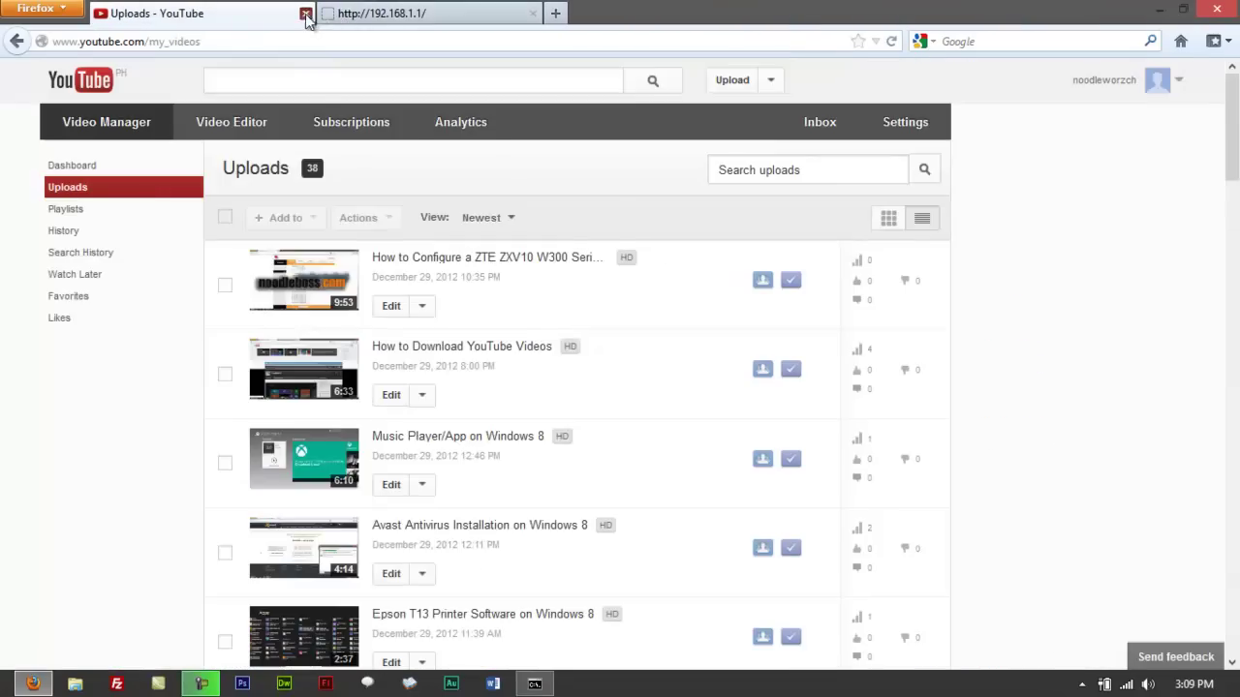
{"action": "left_click", "coordinate": [305, 14]}
{"action": "left_click", "coordinate": [305, 13]}
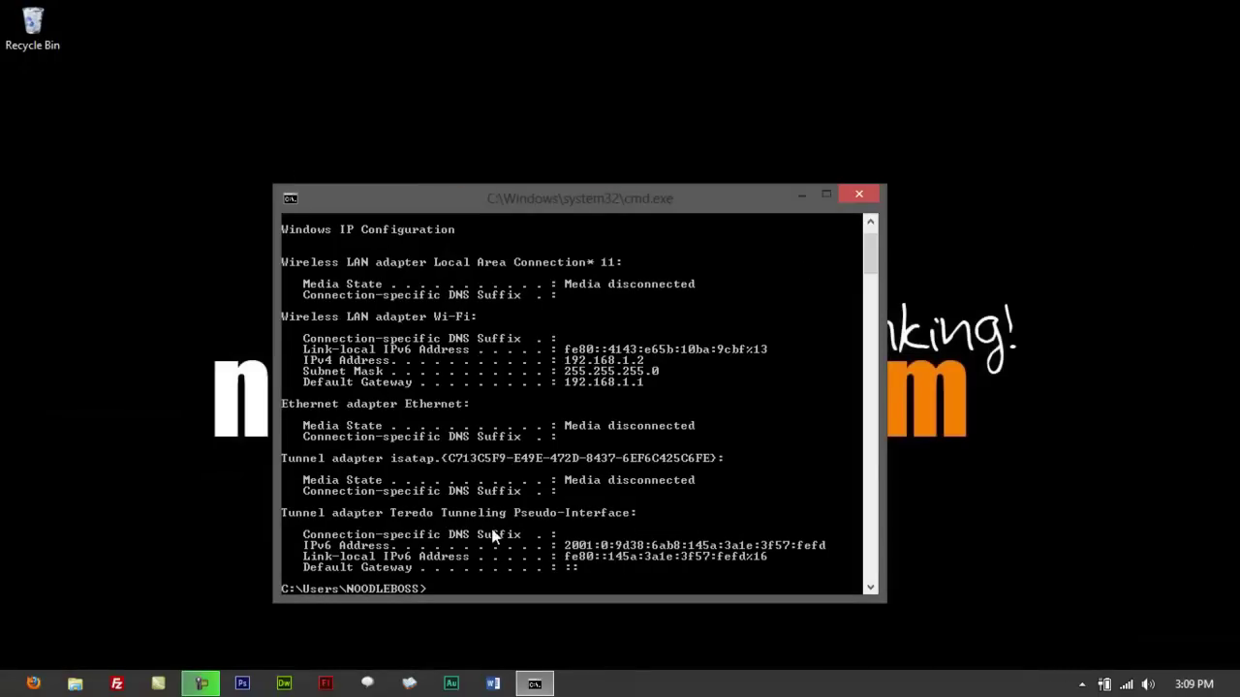
Step: Relaunch Firefox from the taskbar and load 192.168.1.1 to reach the login prompt
{"action": "left_click", "coordinate": [27, 684]}
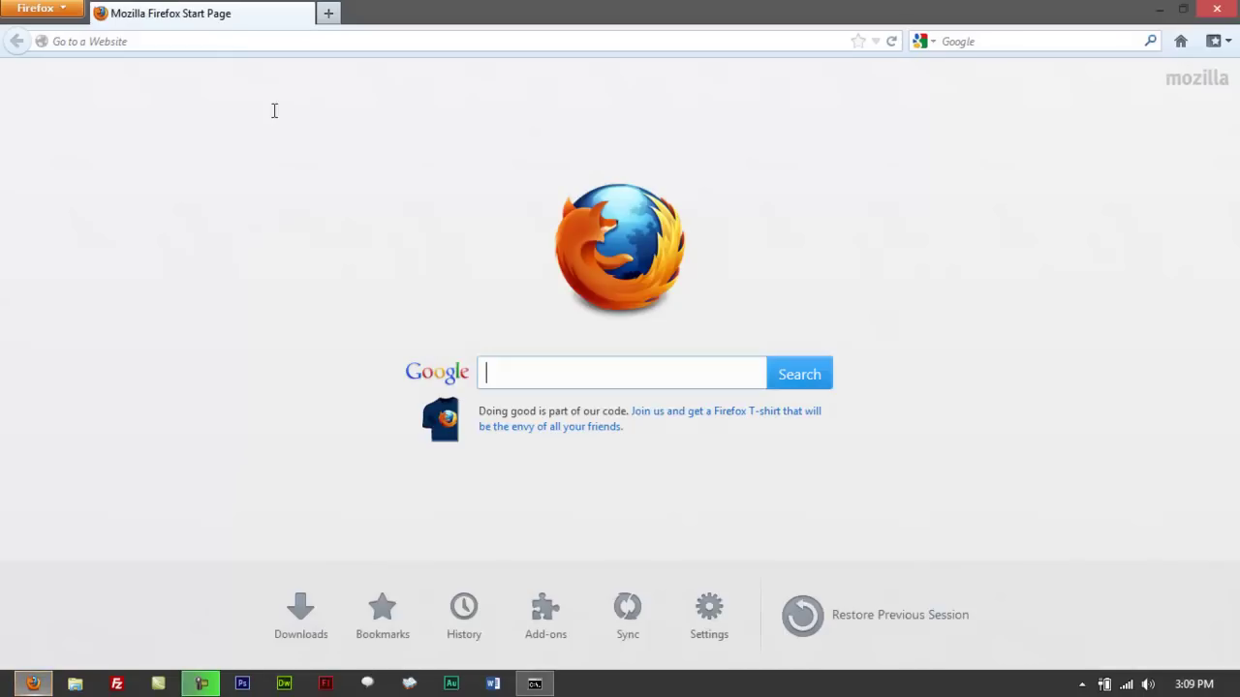
{"action": "left_click", "coordinate": [224, 45]}
{"action": "type", "text": "192.168.1.1"}
{"action": "key", "text": "Return"}
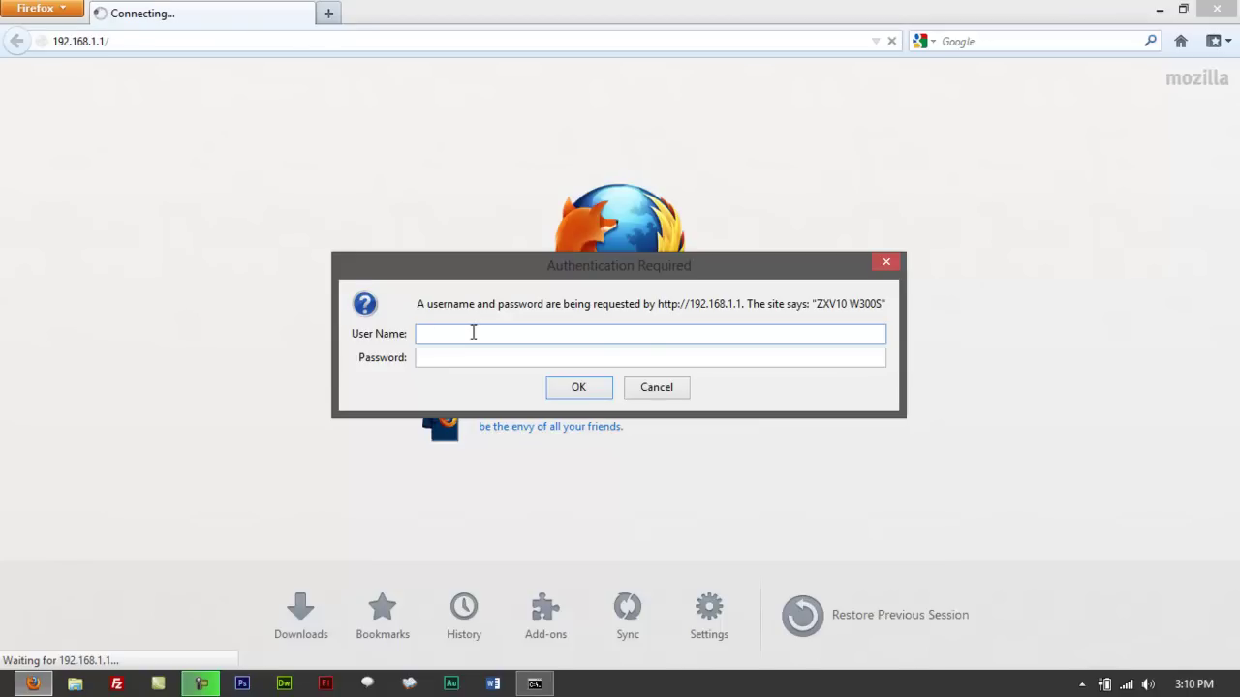
Step: Enter admin as the User Name in the Authentication Required prompt, moving to Password
{"action": "left_click", "coordinate": [473, 333]}
{"action": "type", "text": "admin"}
{"action": "key", "text": "Tab"}
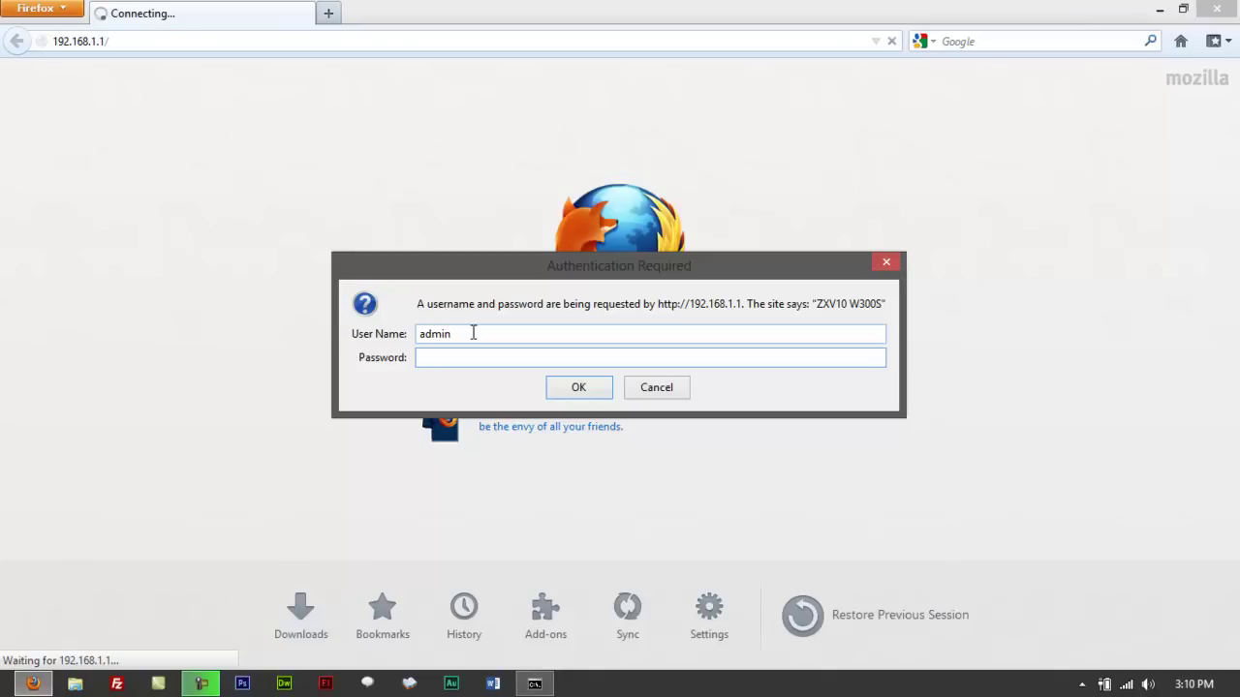